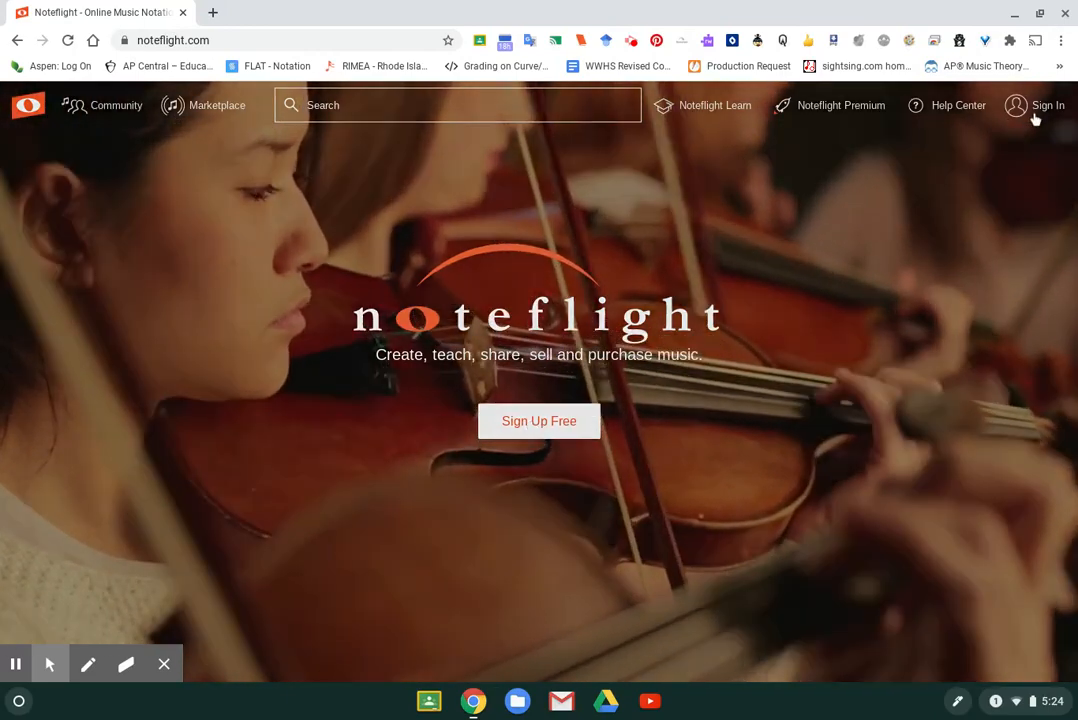
Sign in to the account and create a new score from the blank Treble Clef sheet
{"action": "left_click", "coordinate": [1035, 117]}
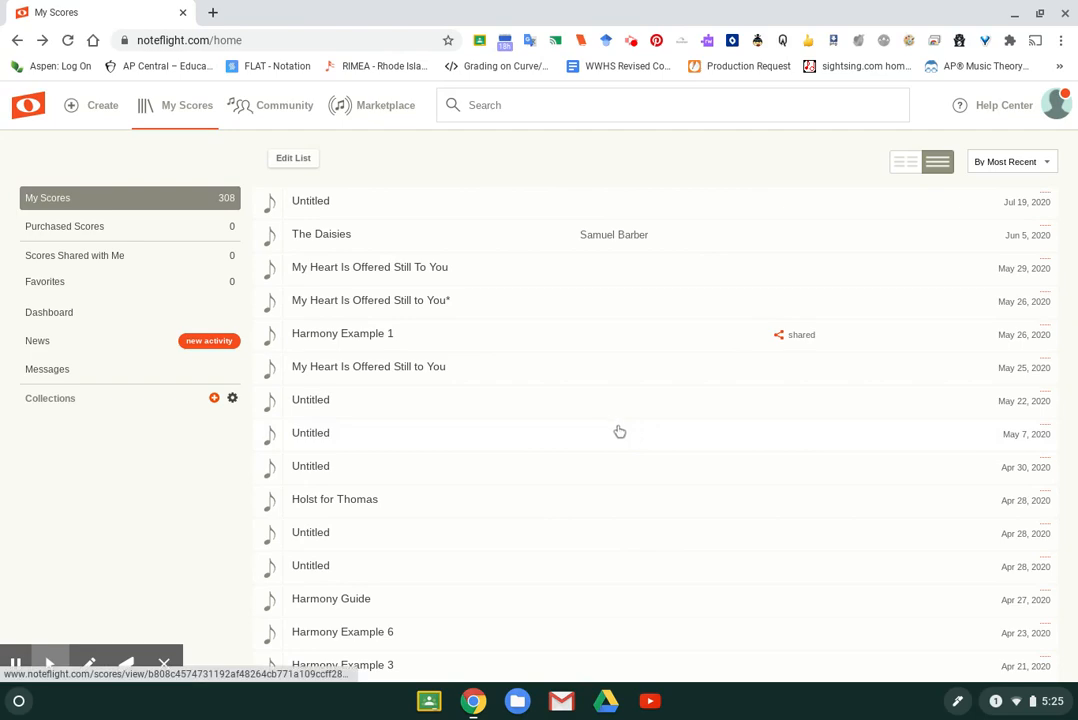
{"action": "left_click", "coordinate": [114, 117]}
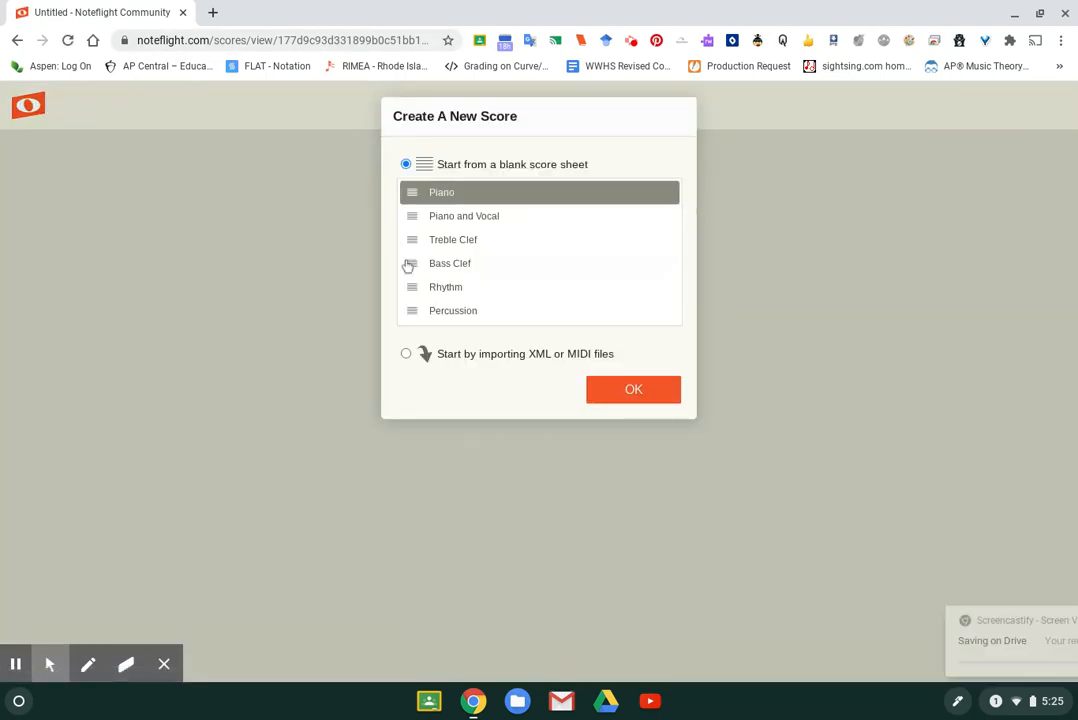
{"action": "left_click", "coordinate": [481, 240]}
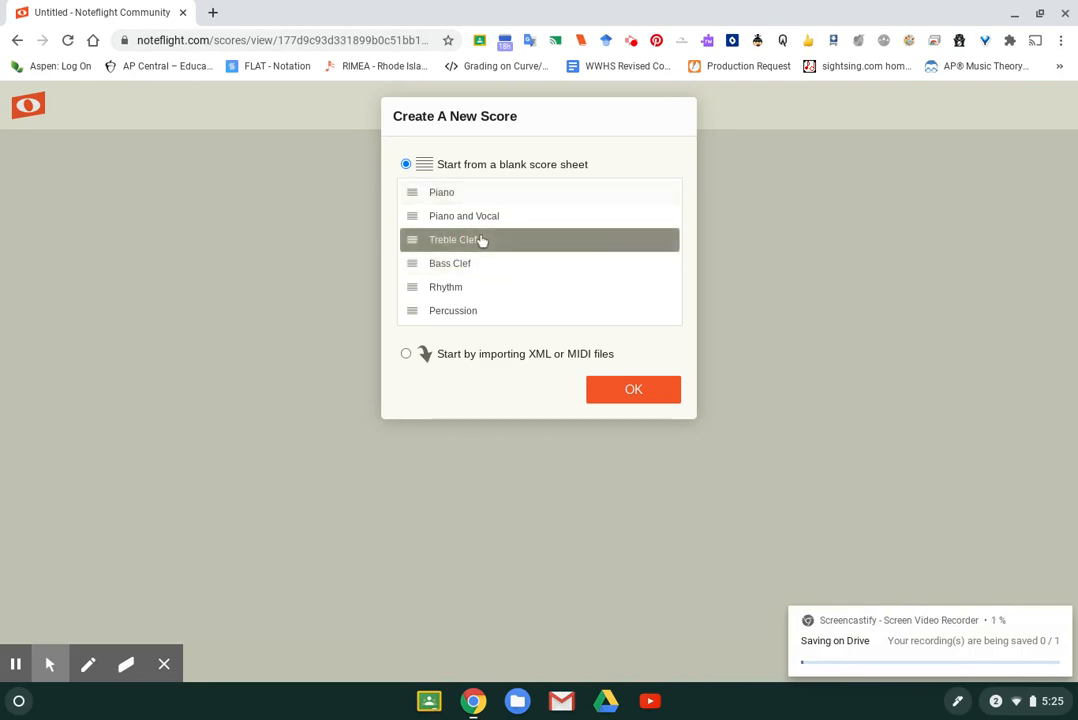
{"action": "left_click", "coordinate": [655, 396]}
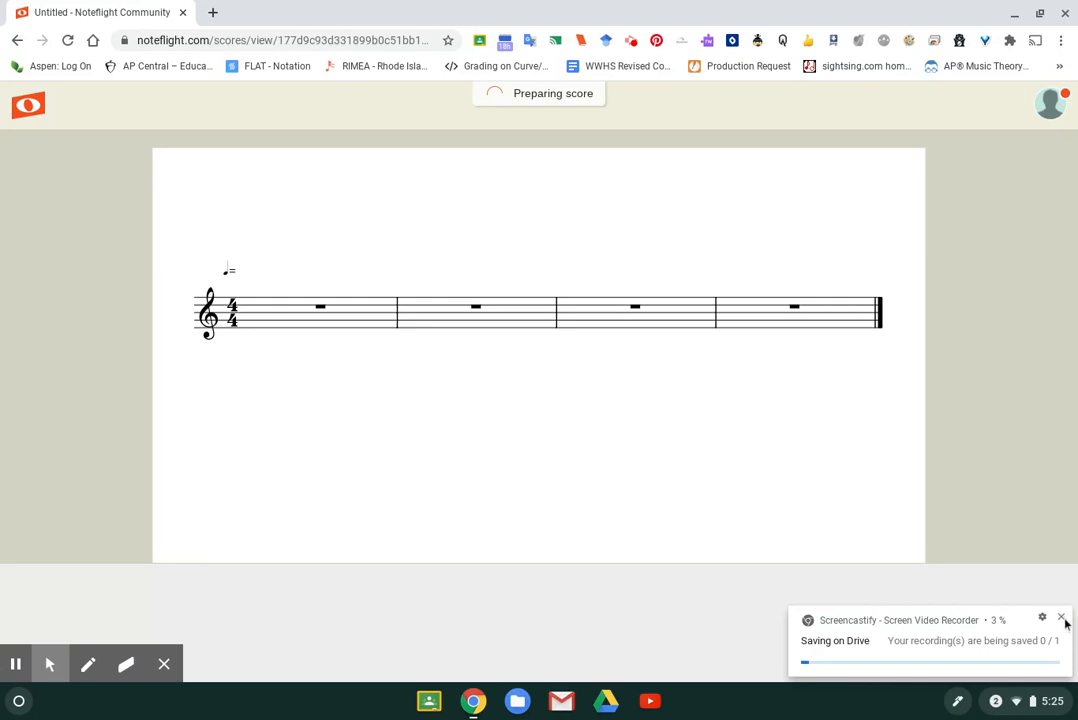
{"action": "left_click", "coordinate": [1061, 617]}
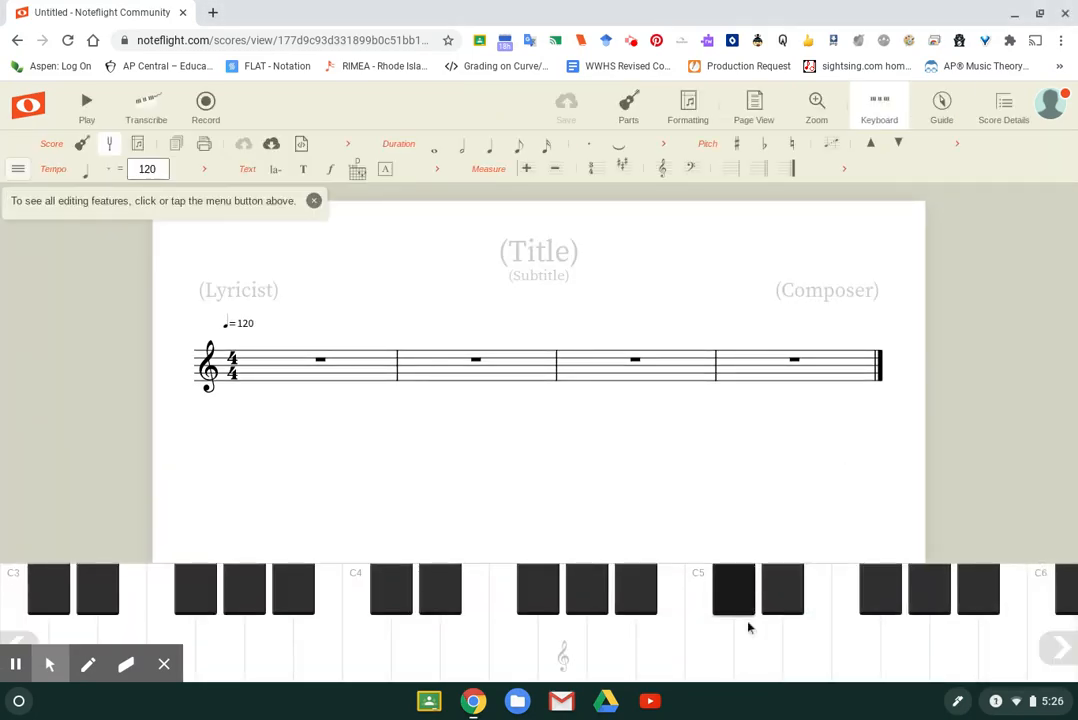
Hide the on-screen piano keyboard and open the full list of editing features, viewing the Pitch commands
{"action": "left_click", "coordinate": [880, 113]}
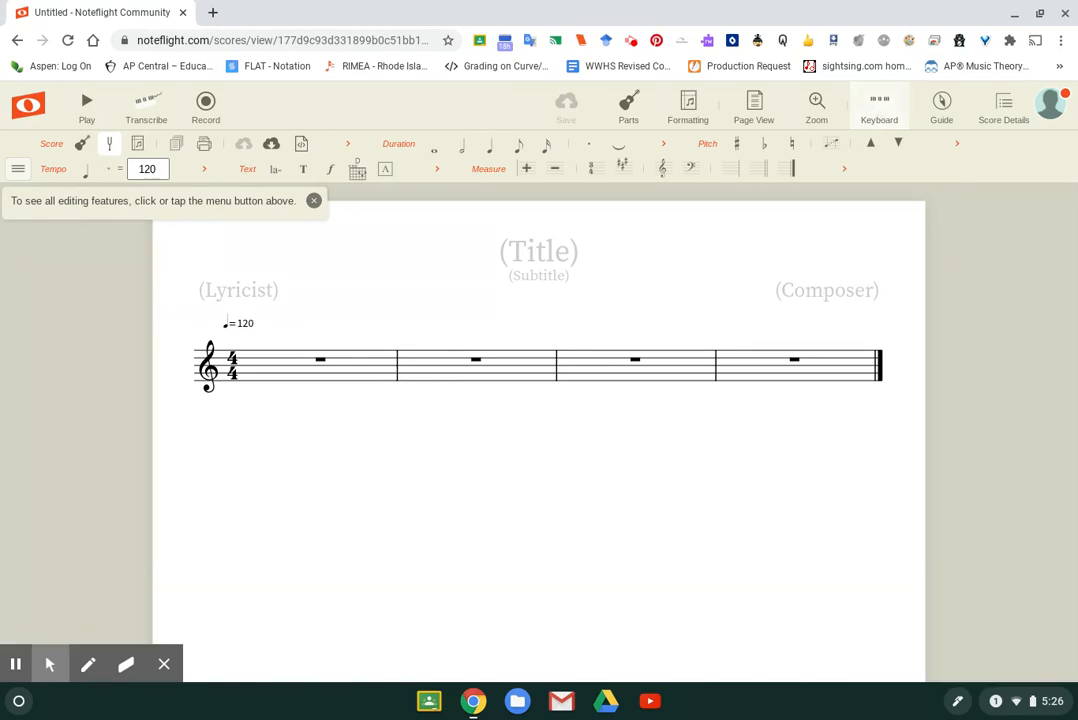
{"action": "left_click", "coordinate": [18, 170]}
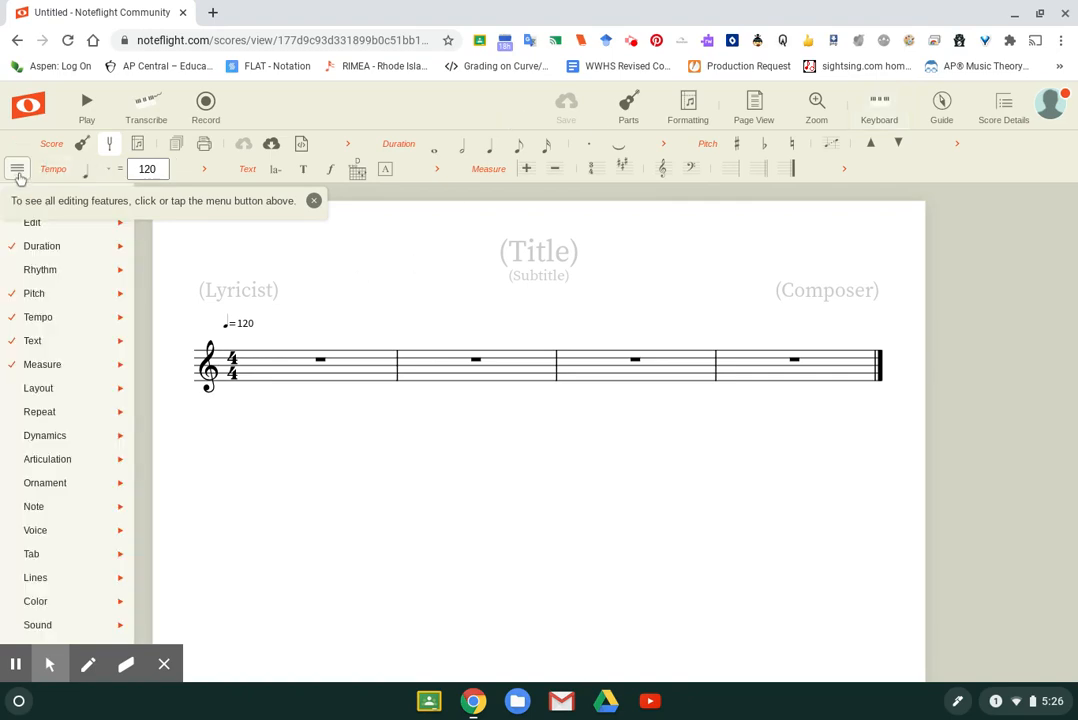
{"action": "left_click", "coordinate": [38, 291]}
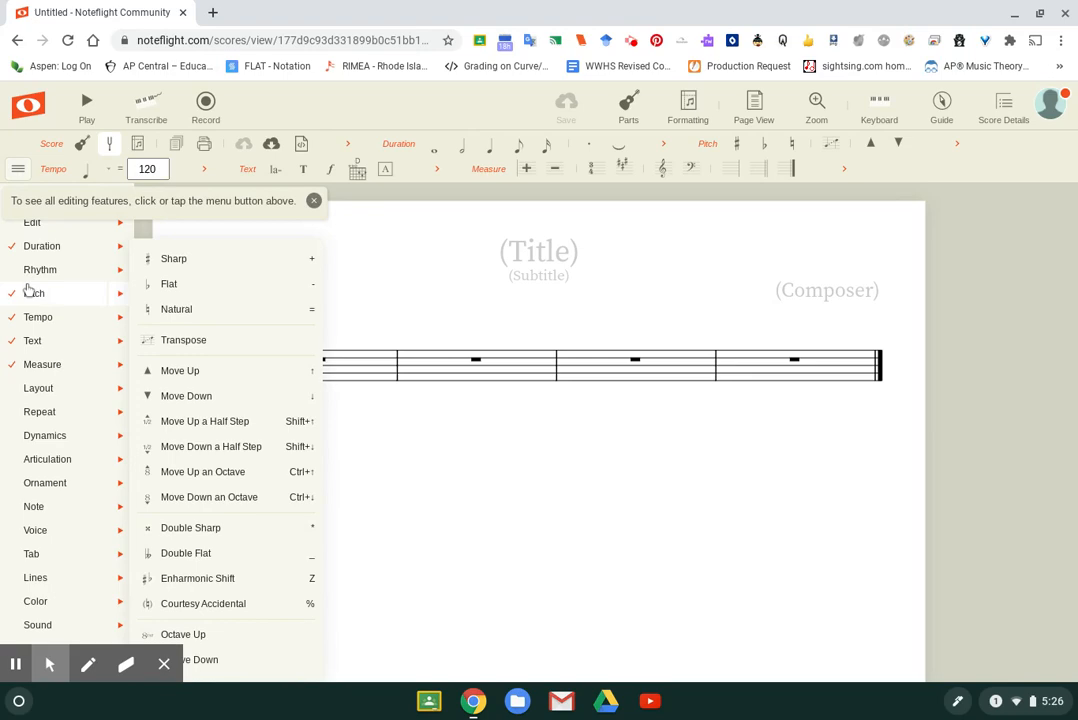
{"action": "left_click", "coordinate": [414, 285]}
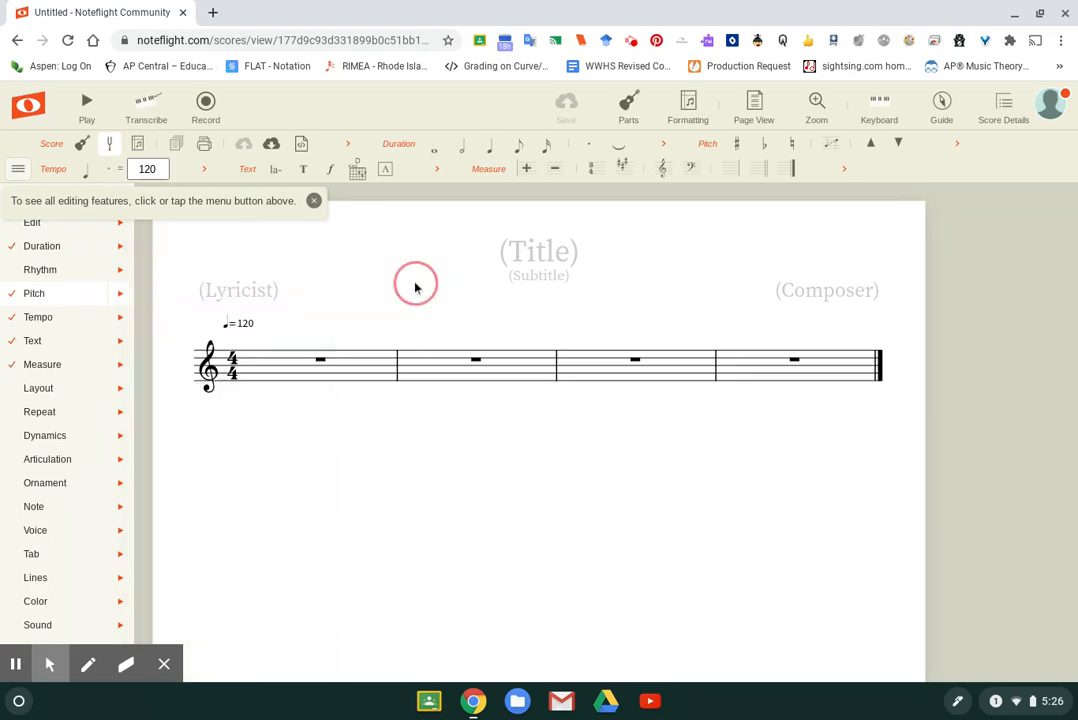
Add four measures after the first measure of the score
{"action": "left_click", "coordinate": [283, 366]}
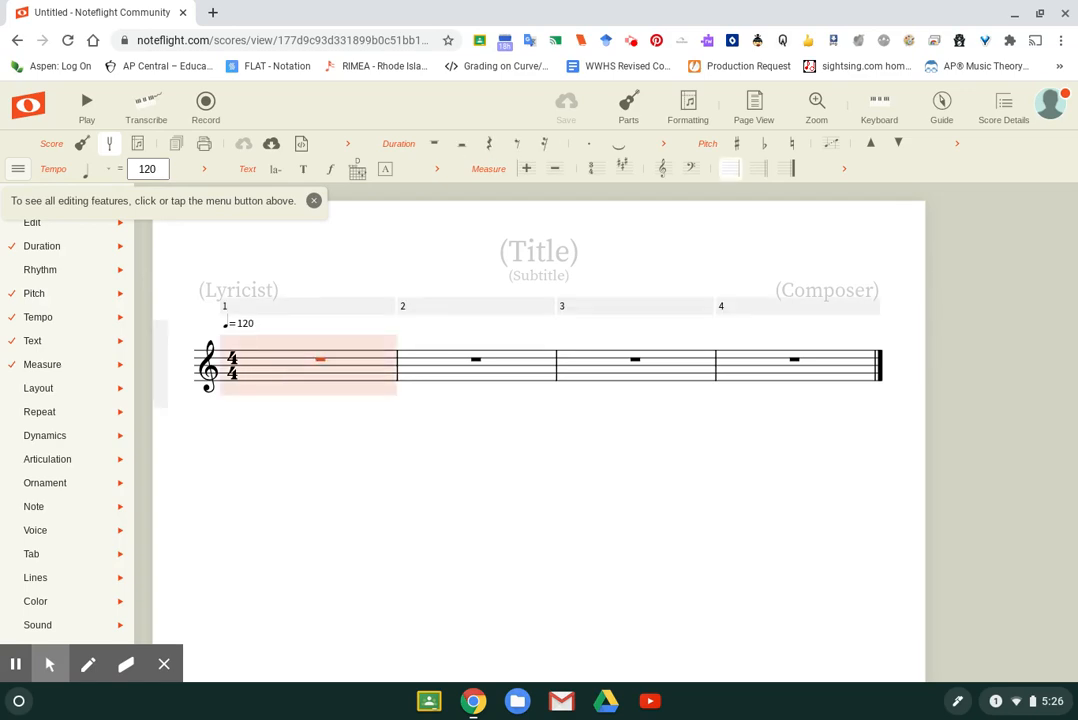
{"action": "left_click", "coordinate": [526, 169]}
{"action": "left_click", "coordinate": [526, 169]}
{"action": "left_click", "coordinate": [526, 169]}
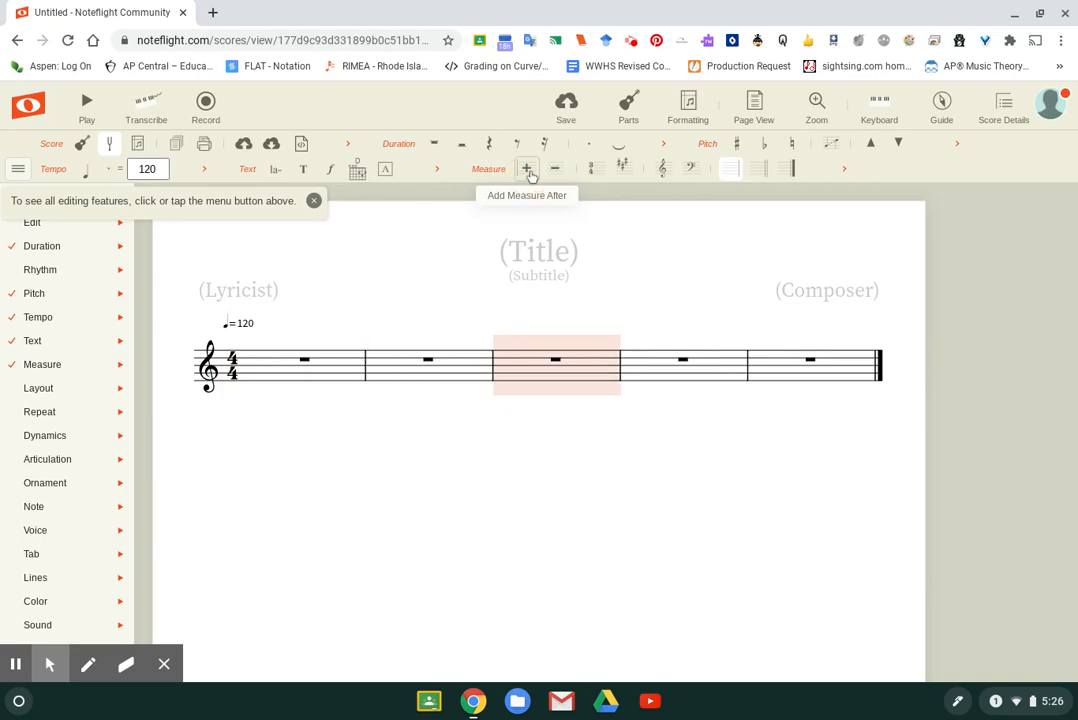
{"action": "left_click", "coordinate": [526, 169]}
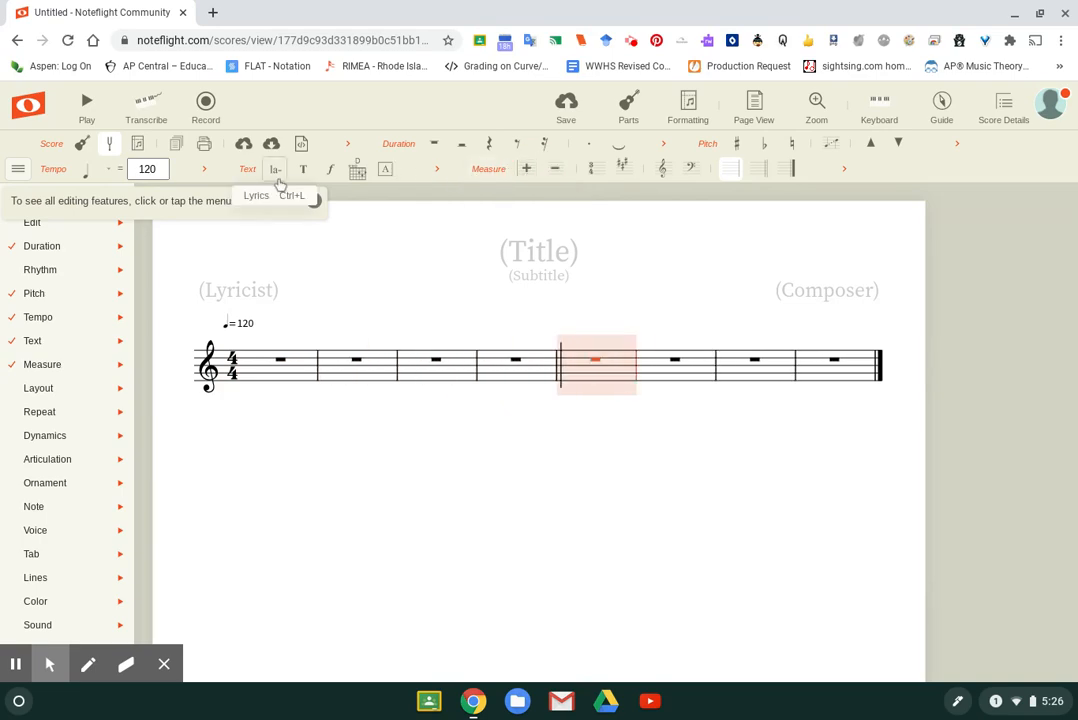
Dismiss the editing-features tip and browse the full list of editing features, including the Duration and Measure commands
{"action": "left_click", "coordinate": [10, 172]}
{"action": "left_click", "coordinate": [313, 201]}
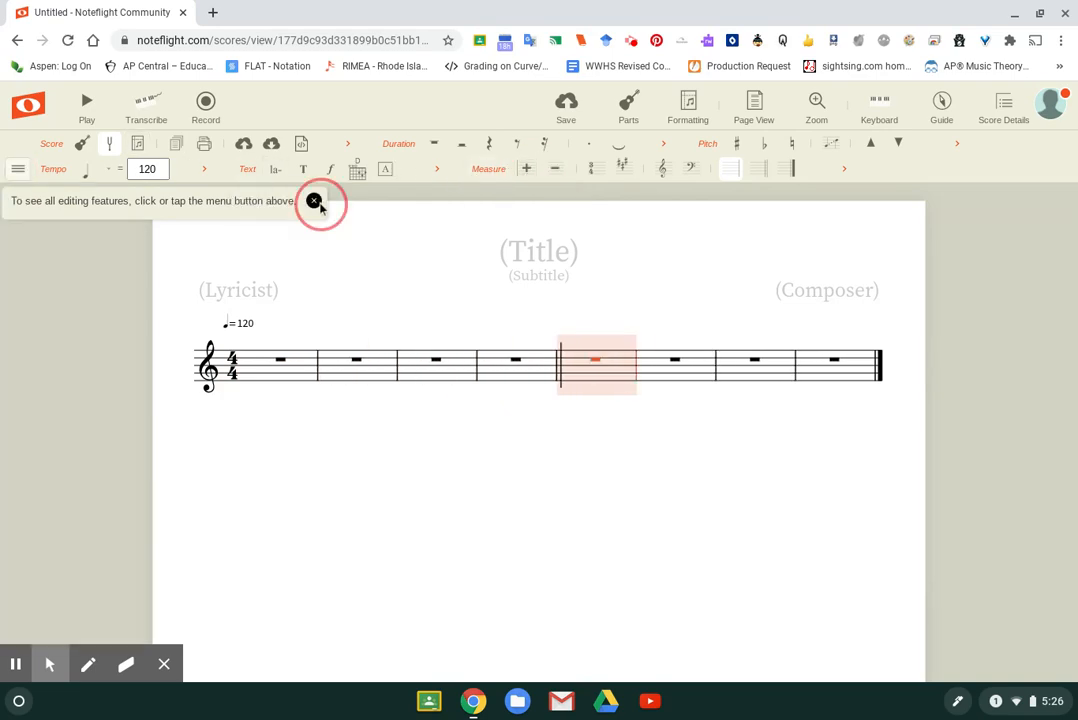
{"action": "left_click", "coordinate": [17, 167]}
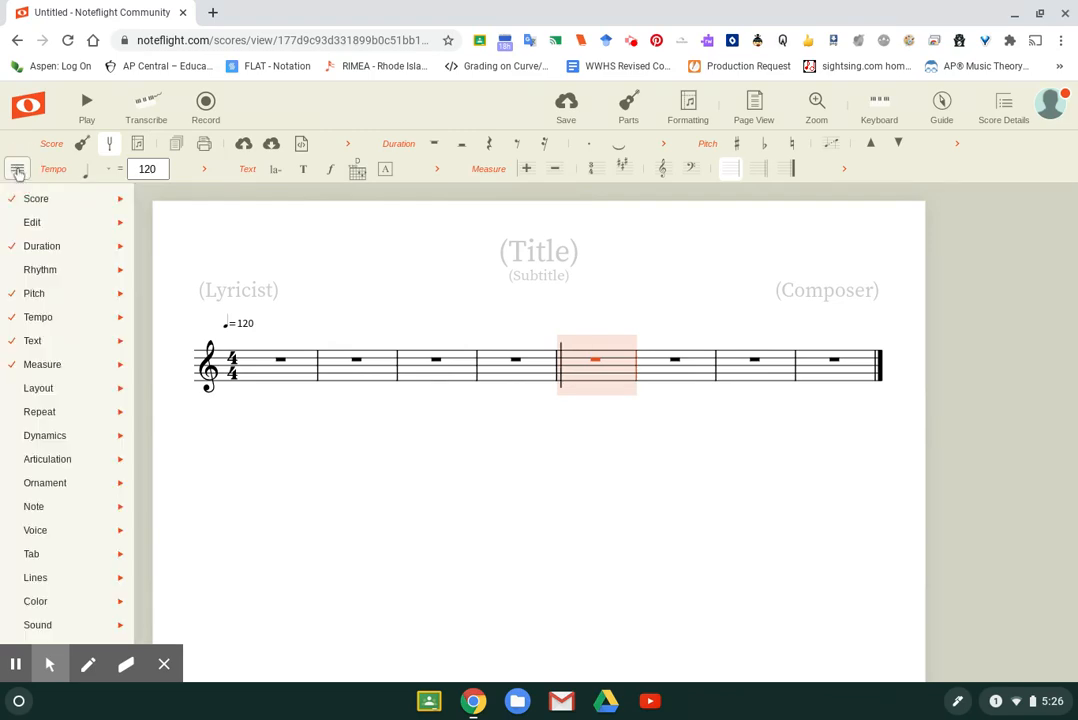
{"action": "mouse_move", "coordinate": [47, 228]}
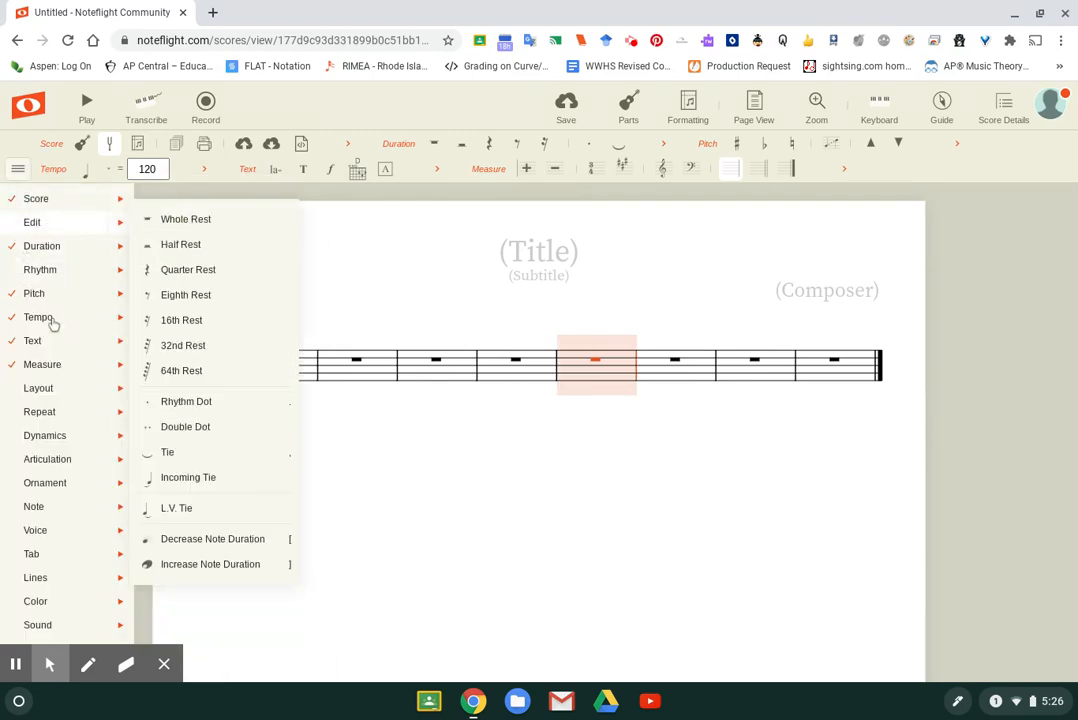
{"action": "mouse_move", "coordinate": [53, 366]}
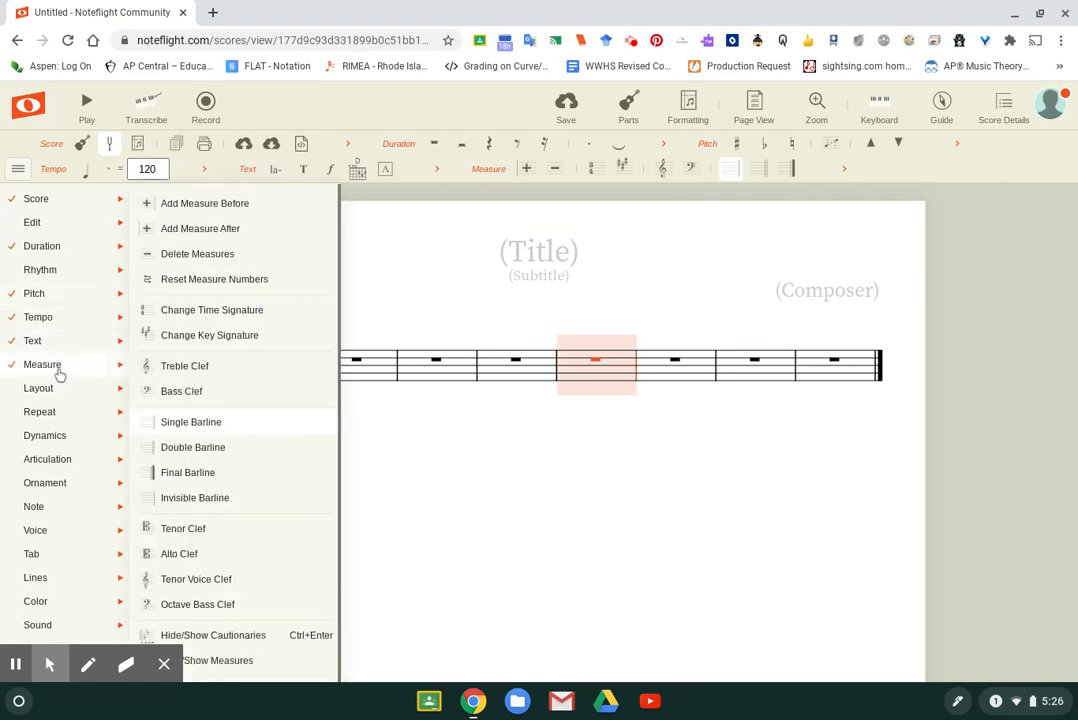
Add the Rhythm tools to the editing toolbar, remove them again and clear the measure selection
{"action": "left_click", "coordinate": [60, 272]}
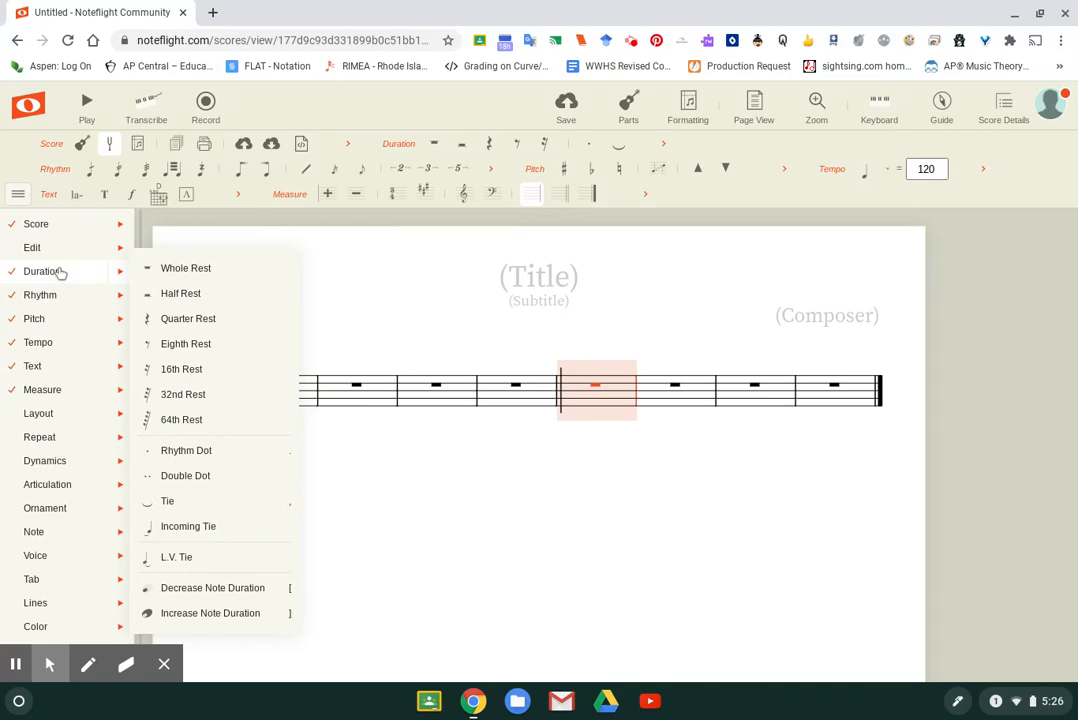
{"action": "left_click", "coordinate": [53, 294]}
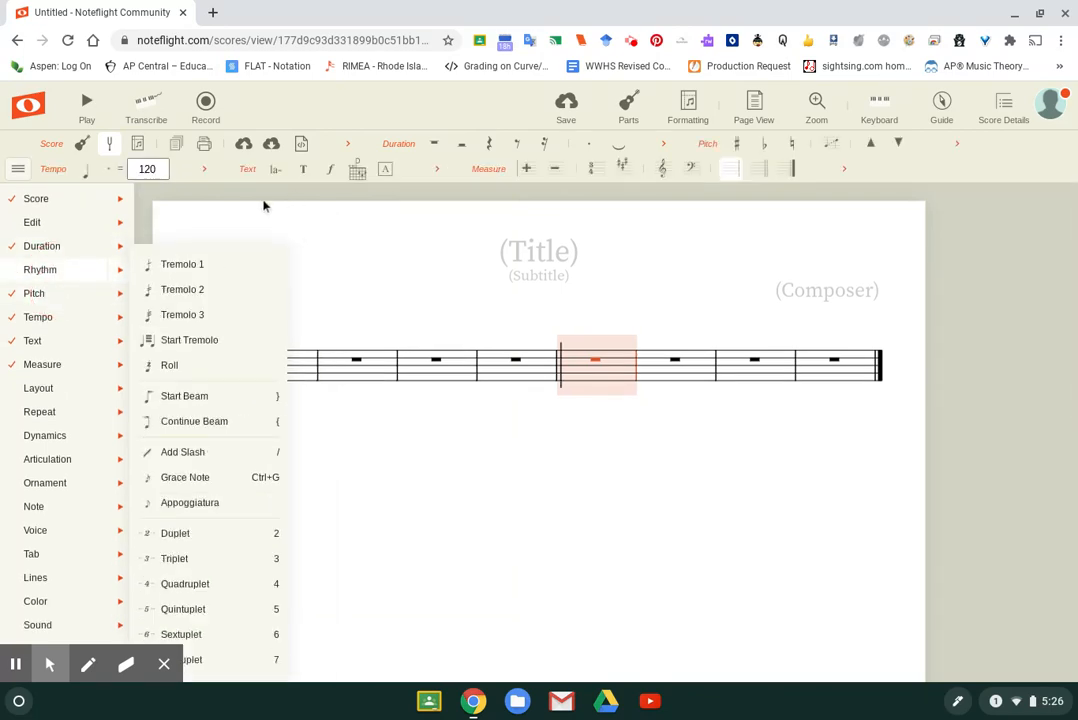
{"action": "left_click", "coordinate": [228, 198]}
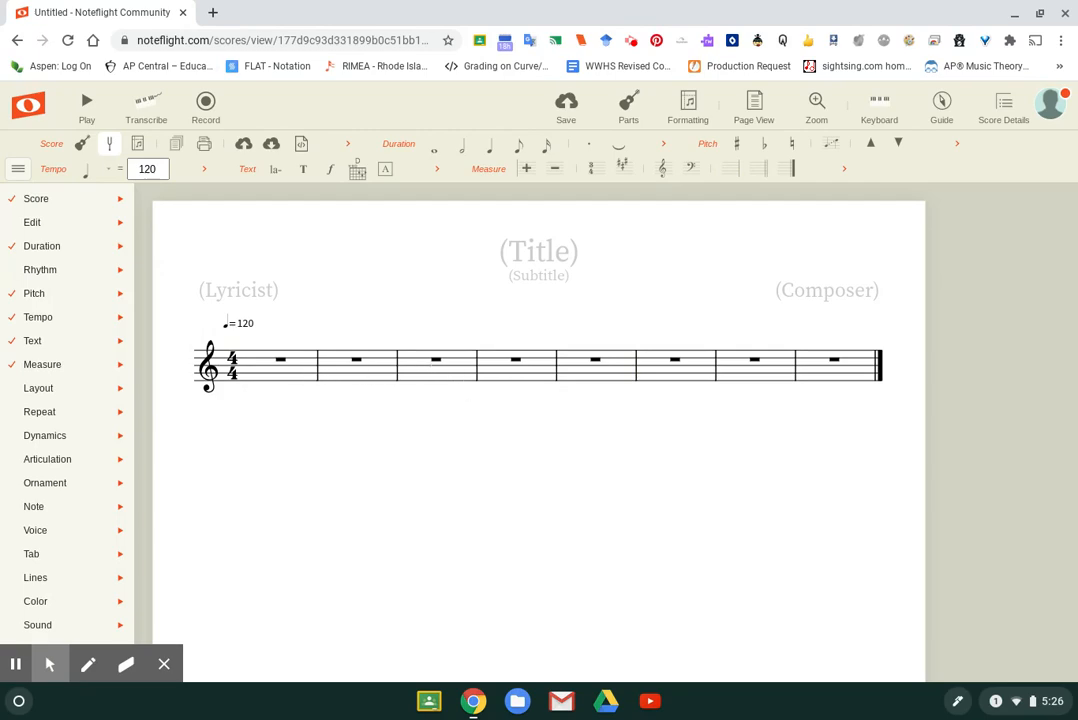
Enter the quarter notes C, E, F and G in measure 1
{"action": "left_click", "coordinate": [293, 371]}
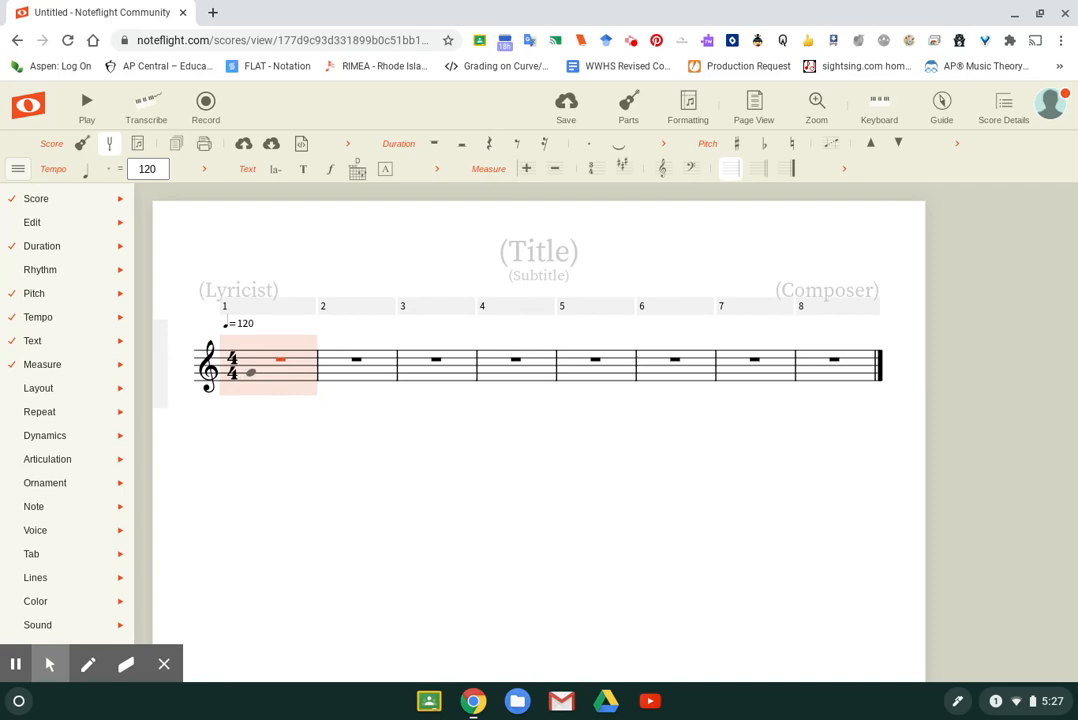
{"action": "left_click", "coordinate": [266, 390]}
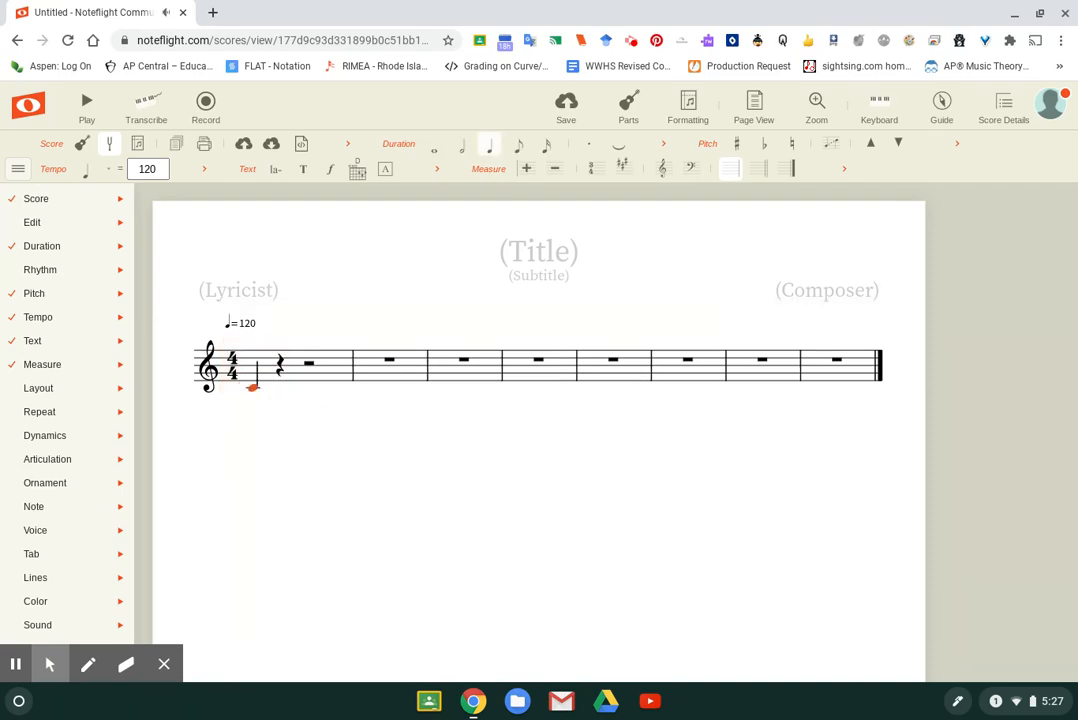
{"action": "left_click", "coordinate": [282, 385]}
{"action": "left_click", "coordinate": [316, 378]}
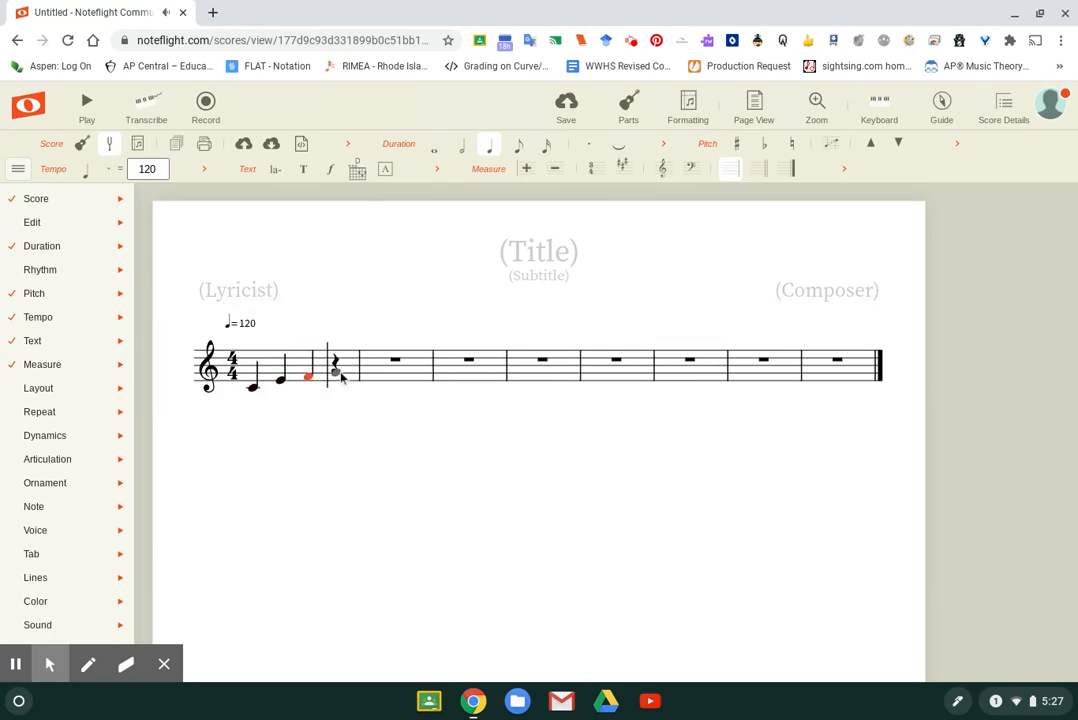
{"action": "left_click", "coordinate": [341, 376]}
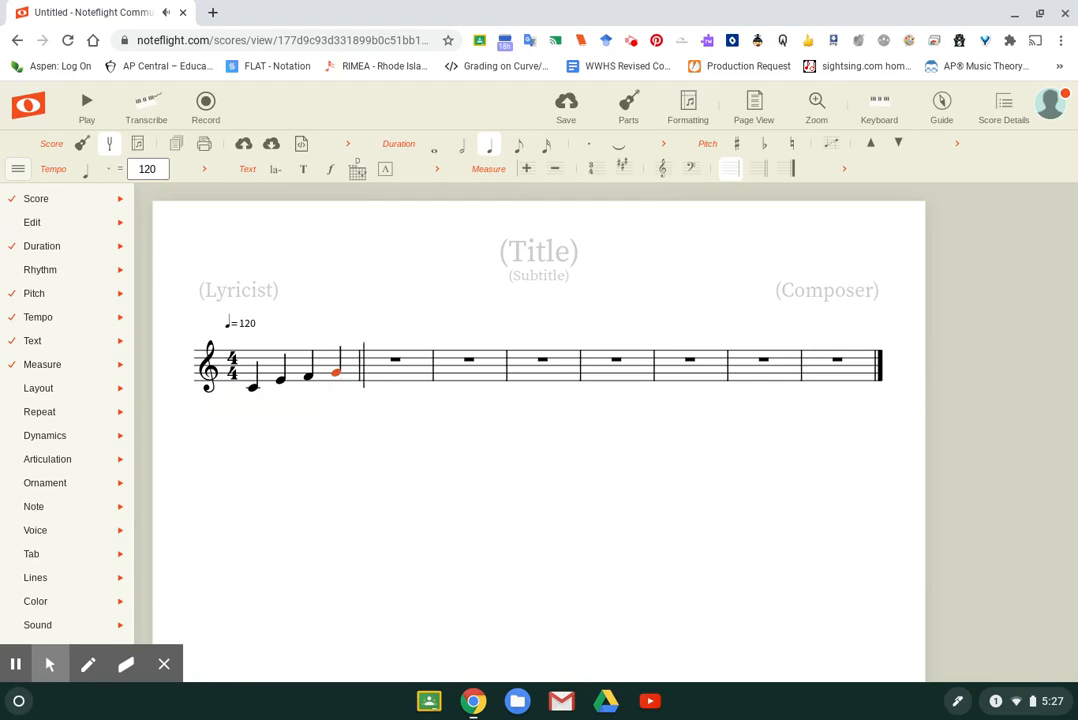
Enter the quarter notes G, F, E and C in measure 2
{"action": "left_click", "coordinate": [368, 368]}
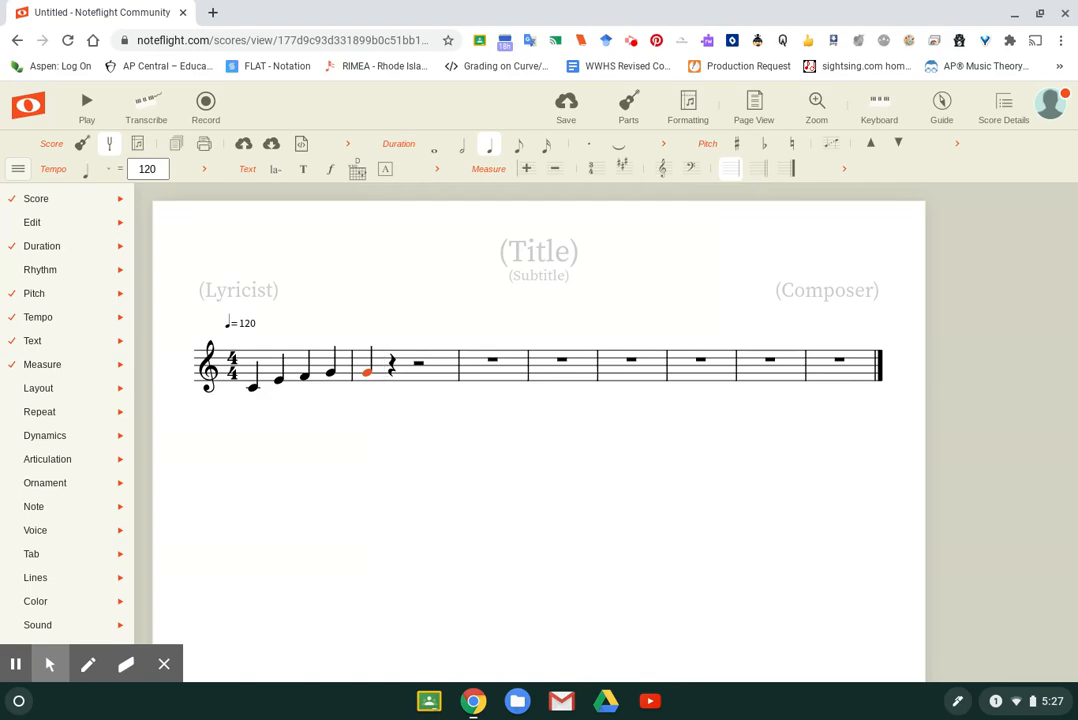
{"action": "key", "text": "Right"}
{"action": "key", "text": "f"}
{"action": "key", "text": "Right"}
{"action": "key", "text": "e"}
{"action": "key", "text": "Right"}
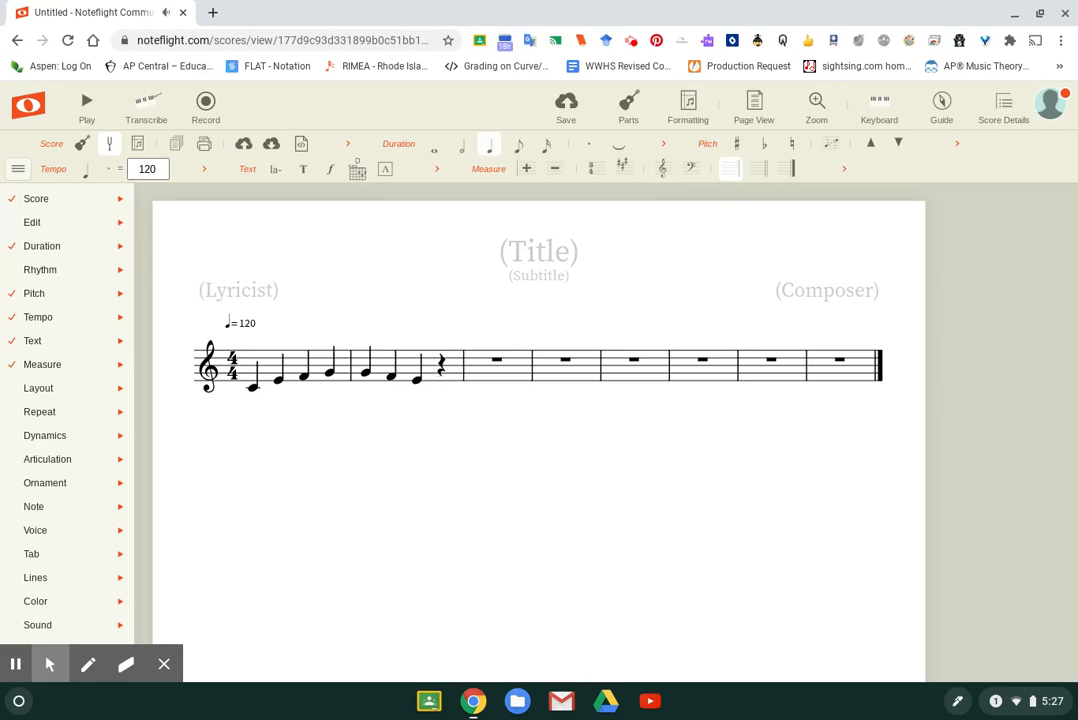
{"action": "key", "text": "c"}
{"action": "left_click", "coordinate": [438, 364]}
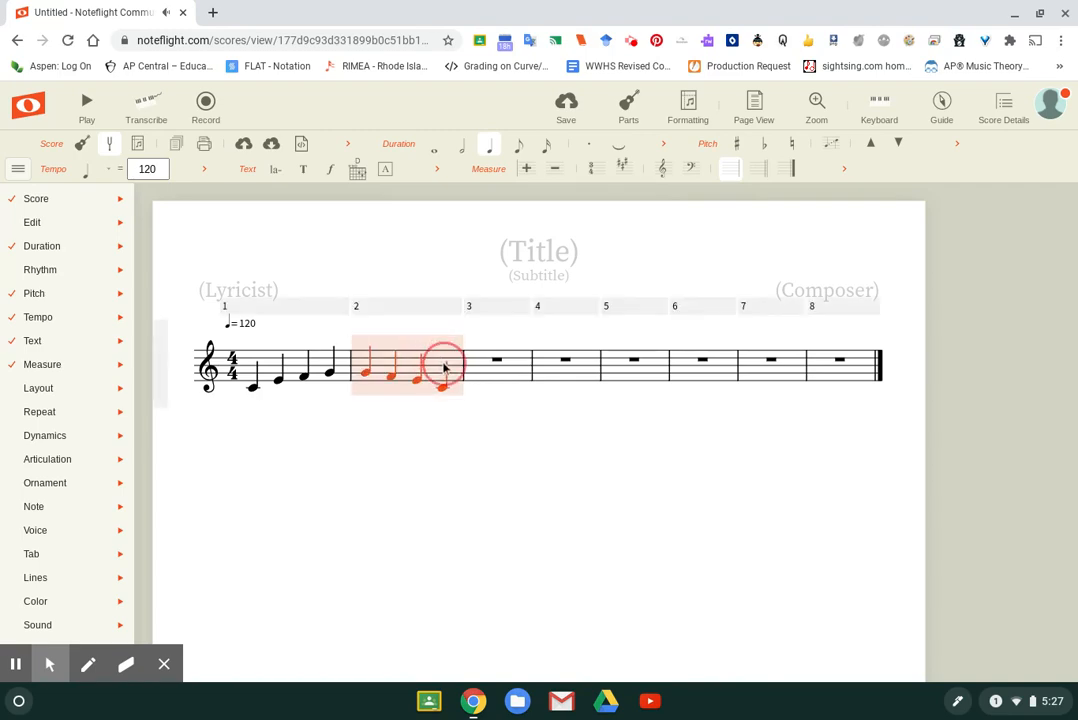
{"action": "left_click", "coordinate": [470, 406]}
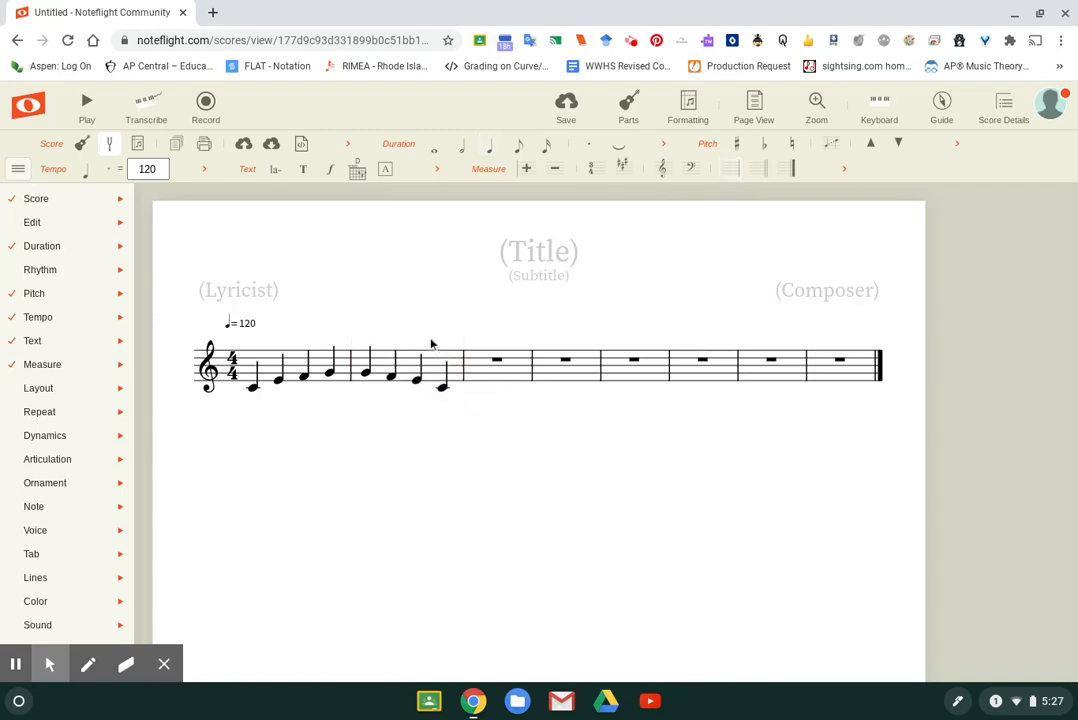
{"action": "left_click", "coordinate": [443, 368]}
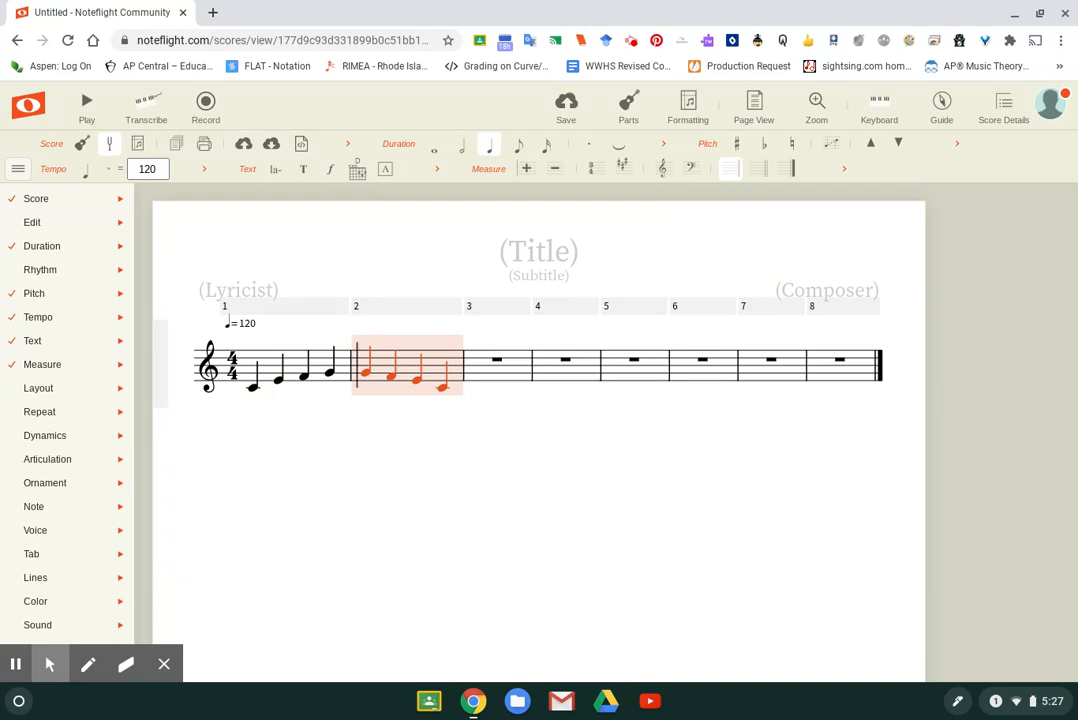
{"action": "left_click", "coordinate": [474, 432]}
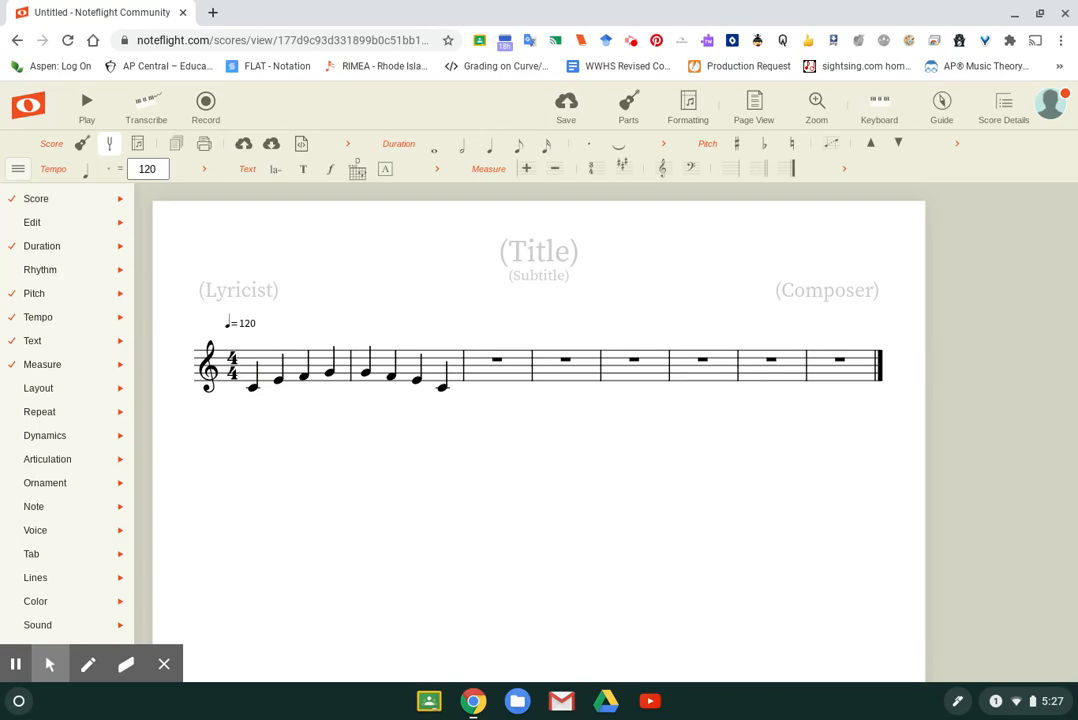
Copy the notes of measures 1 and 2 into measures 7 and 8
{"action": "left_click", "coordinate": [271, 368]}
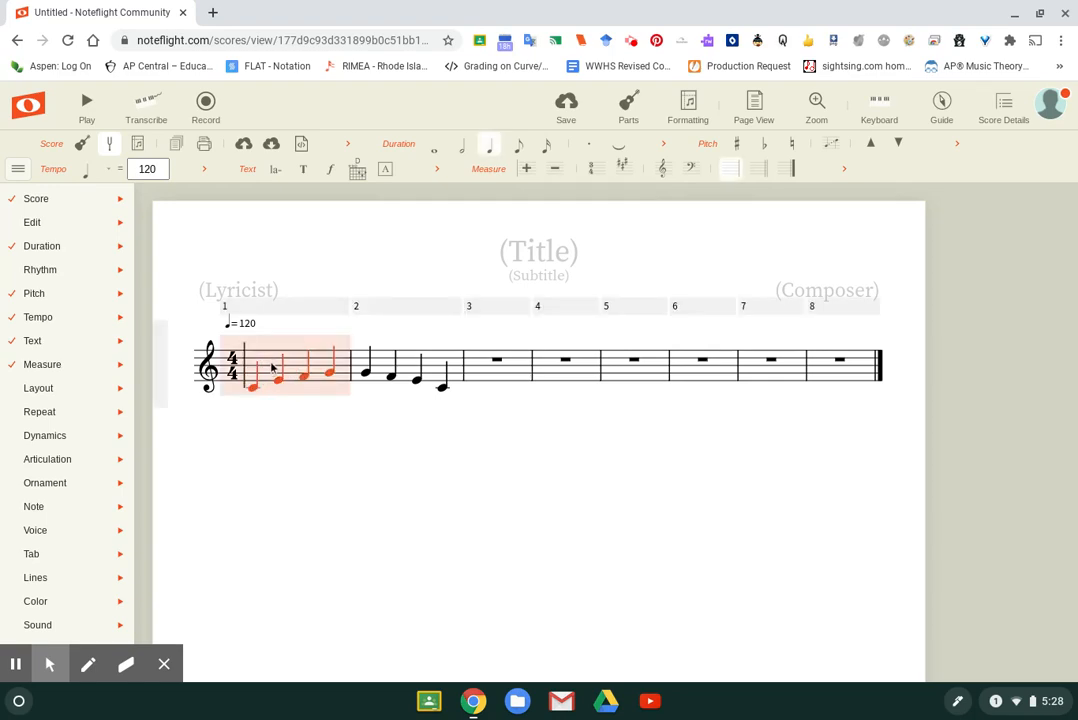
{"action": "key", "text": "shift+Right"}
{"action": "key", "text": "shift+Right"}
{"action": "key", "text": "shift+Right"}
{"action": "key", "text": "shift+Right"}
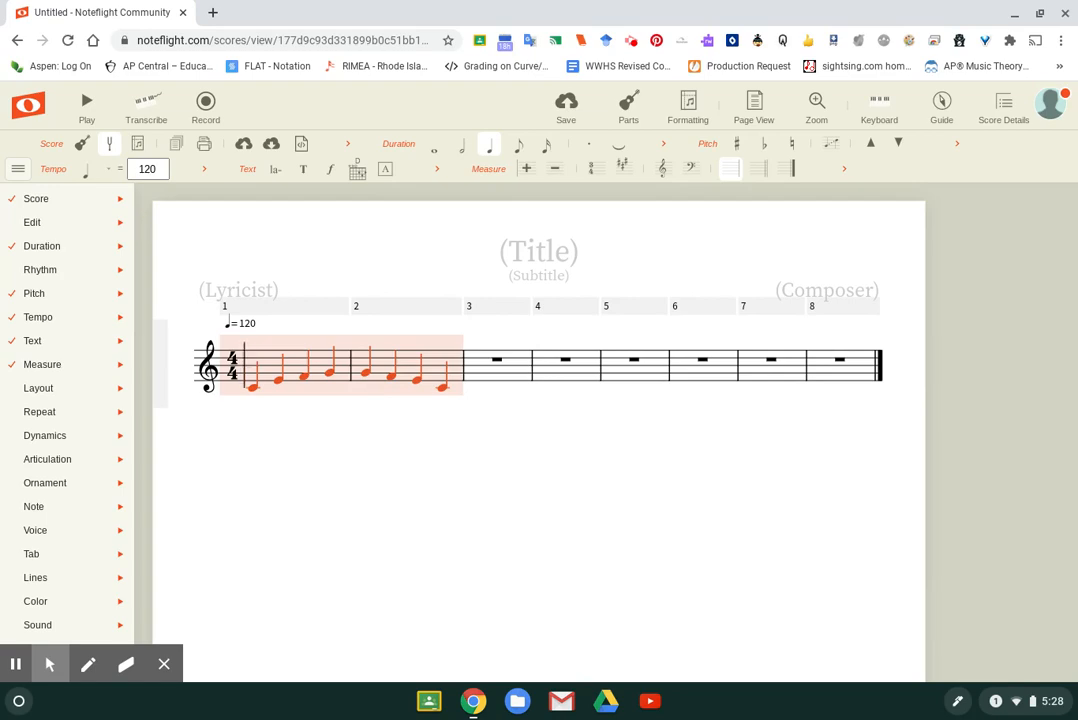
{"action": "left_click", "coordinate": [758, 378]}
{"action": "key", "text": "ctrl+v"}
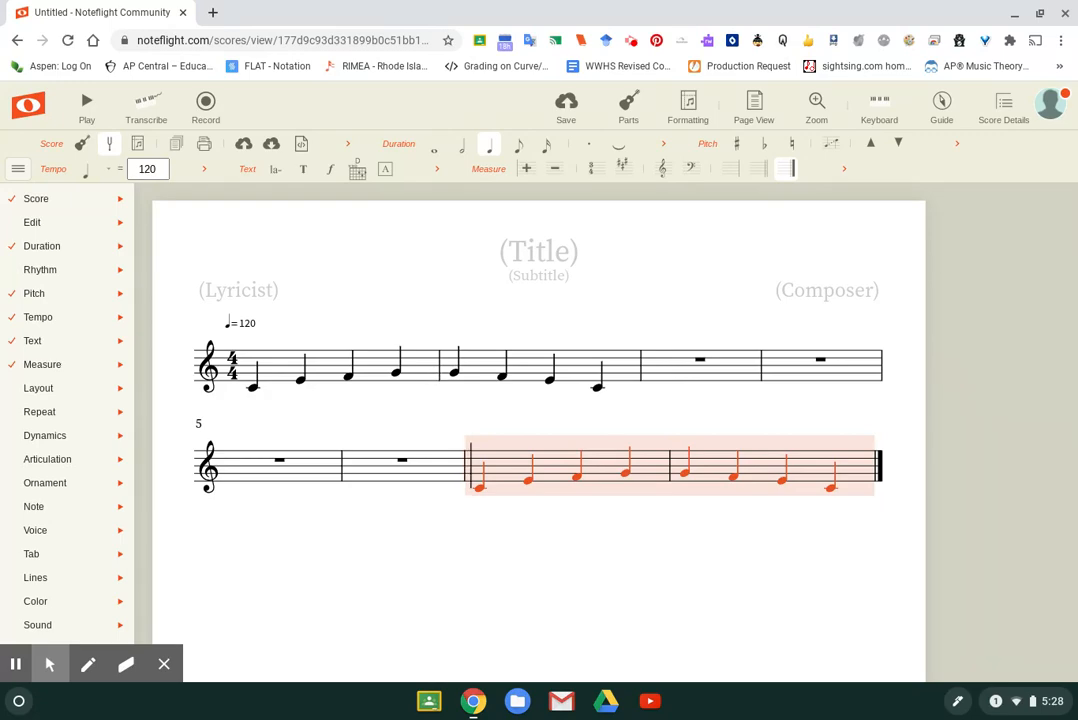
Copy the notes of measures 1 and 2 into measures 3 and 4 and move the pasted notes up one scale step
{"action": "left_click", "coordinate": [432, 374]}
{"action": "key", "text": "shift+Right"}
{"action": "key", "text": "shift+Right"}
{"action": "key", "text": "shift+Right"}
{"action": "key", "text": "shift+Right"}
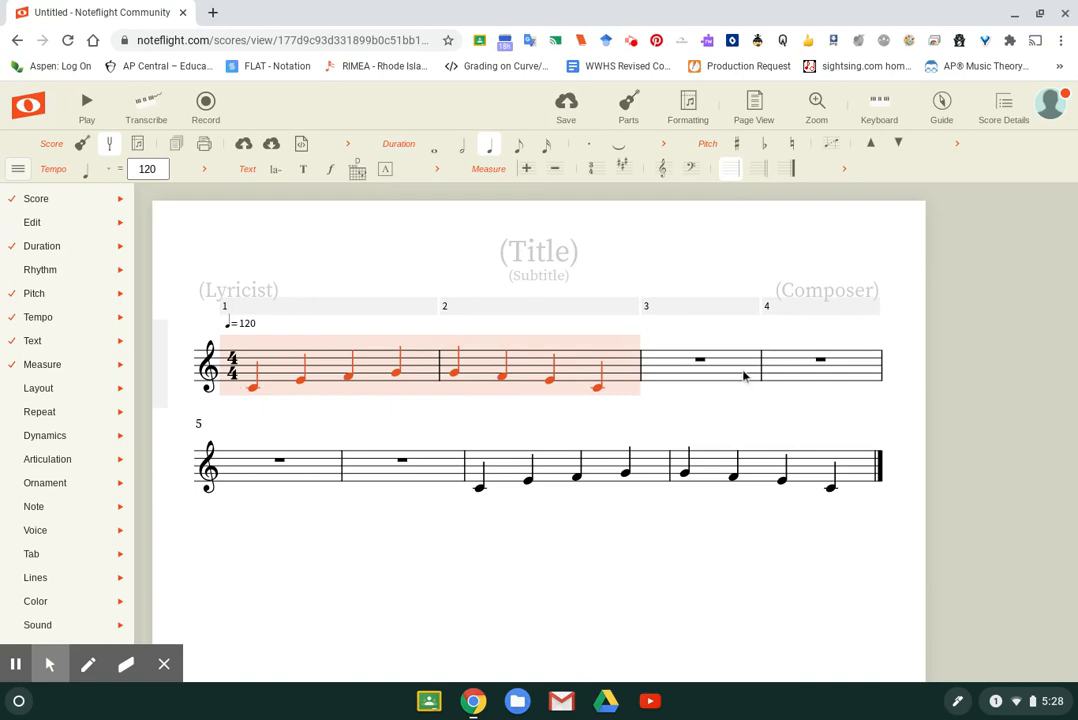
{"action": "left_click", "coordinate": [692, 367]}
{"action": "key", "text": "ctrl+v"}
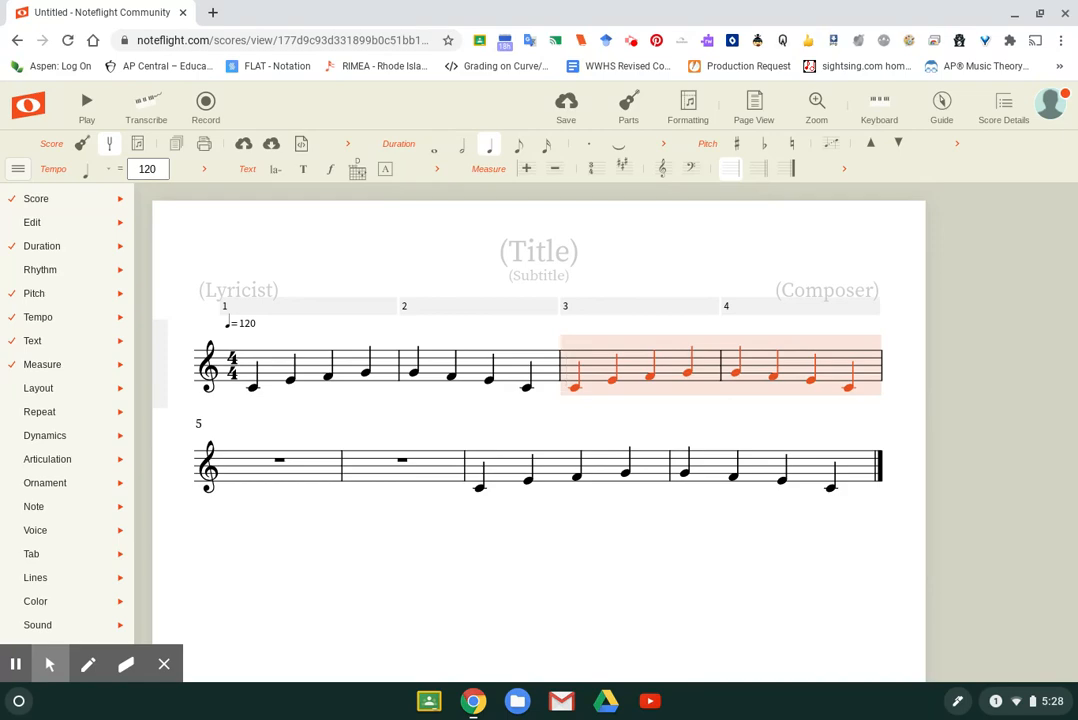
{"action": "key", "text": "Up"}
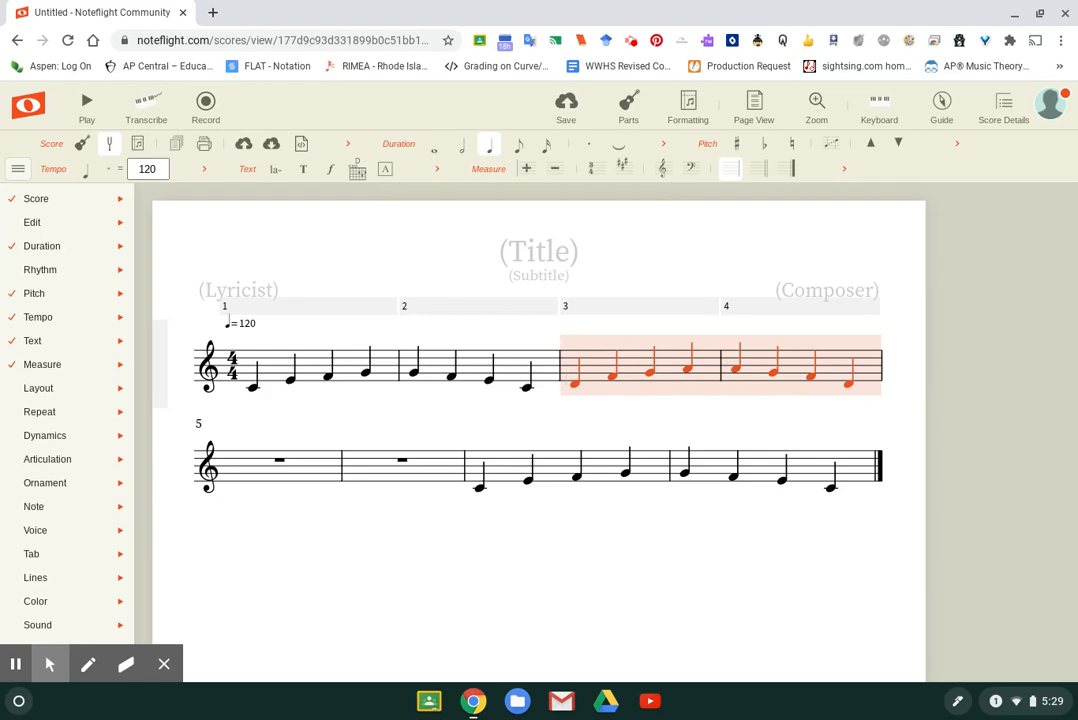
Try repeating the selected measures 3 and 4, and separately only the last note of measure 4, into measure 5 onward, undoing each attempt
{"action": "key", "text": "r"}
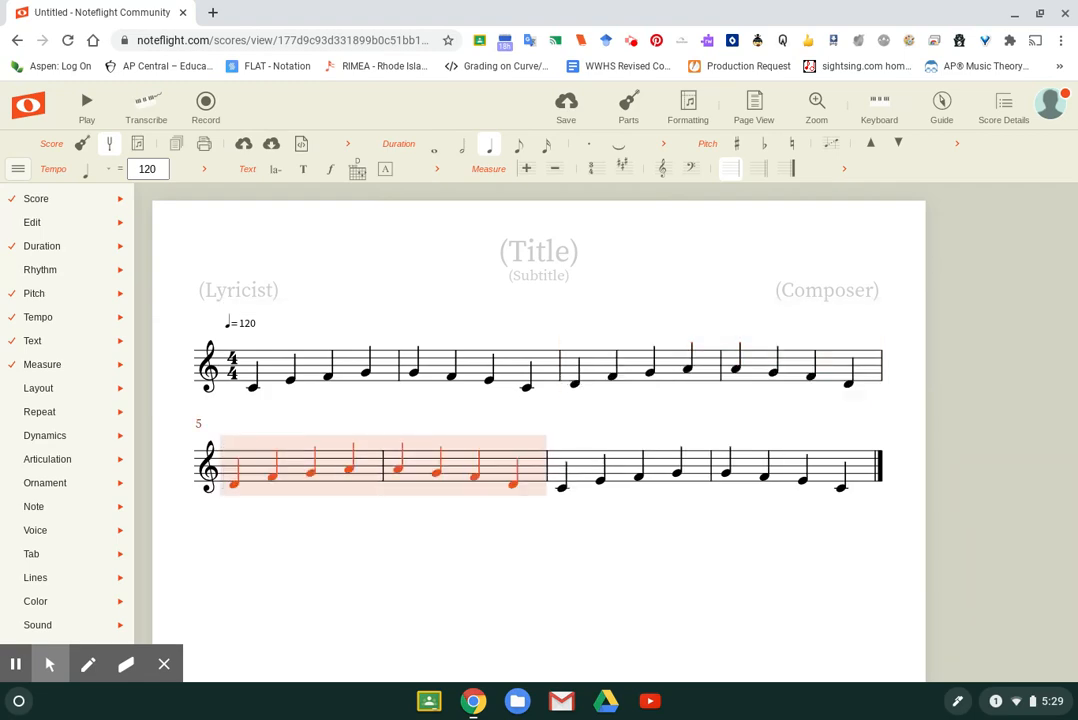
{"action": "key", "text": "ctrl+z"}
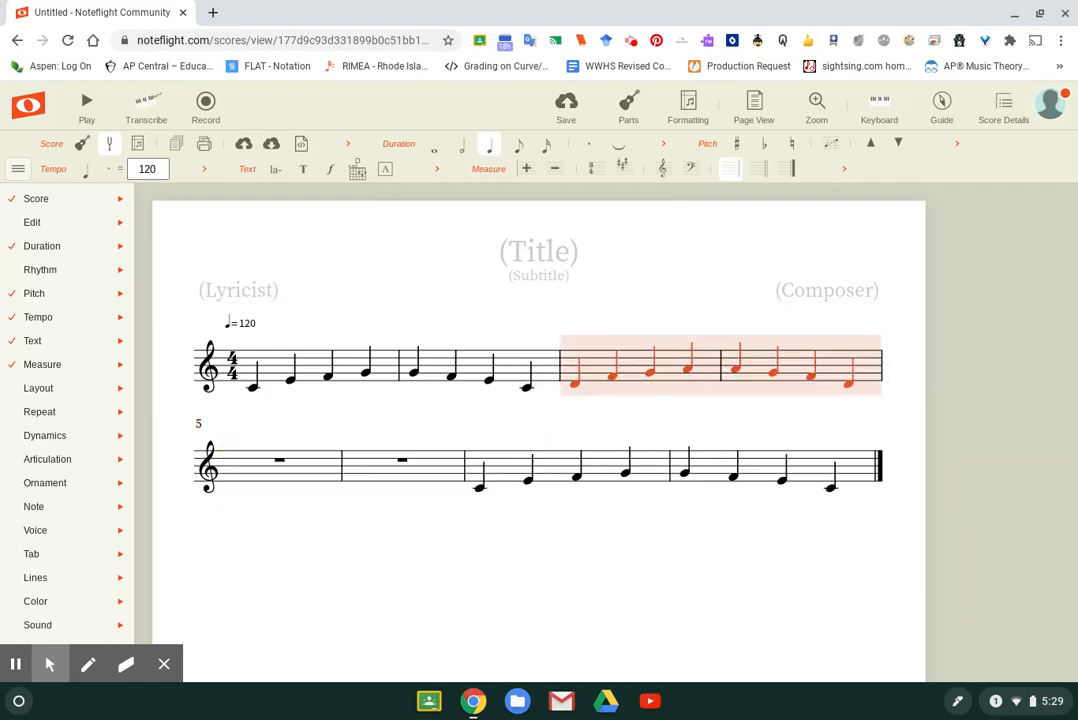
{"action": "left_click", "coordinate": [849, 384]}
{"action": "key", "text": "r"}
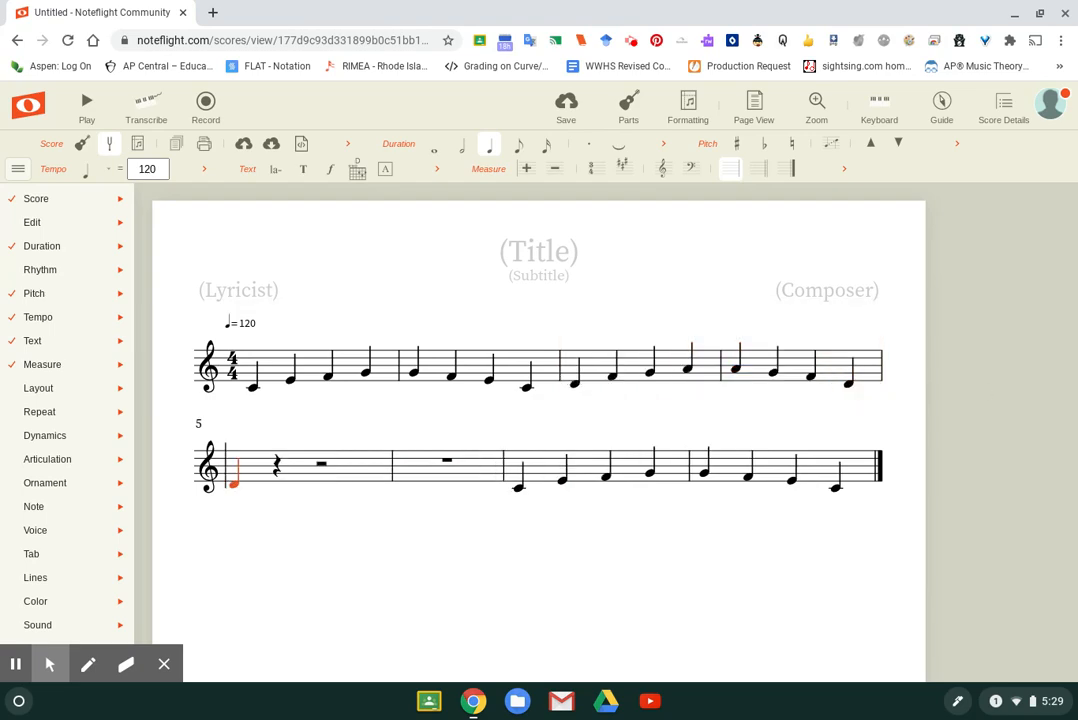
{"action": "key", "text": "ctrl+z"}
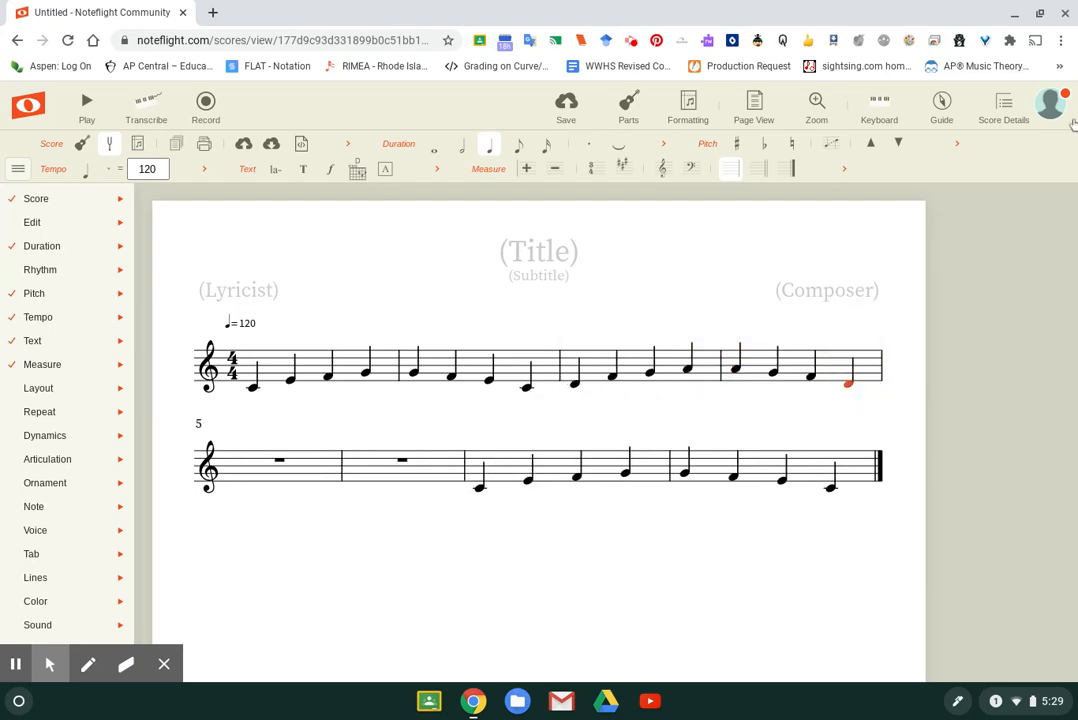
Select all the notes of measures 3 and 4 and repeat them into measures 5 and 6
{"action": "double_click", "coordinate": [634, 378]}
{"action": "key", "text": "shift+Right"}
{"action": "key", "text": "shift+Right"}
{"action": "key", "text": "shift+Right"}
{"action": "key", "text": "shift+Right"}
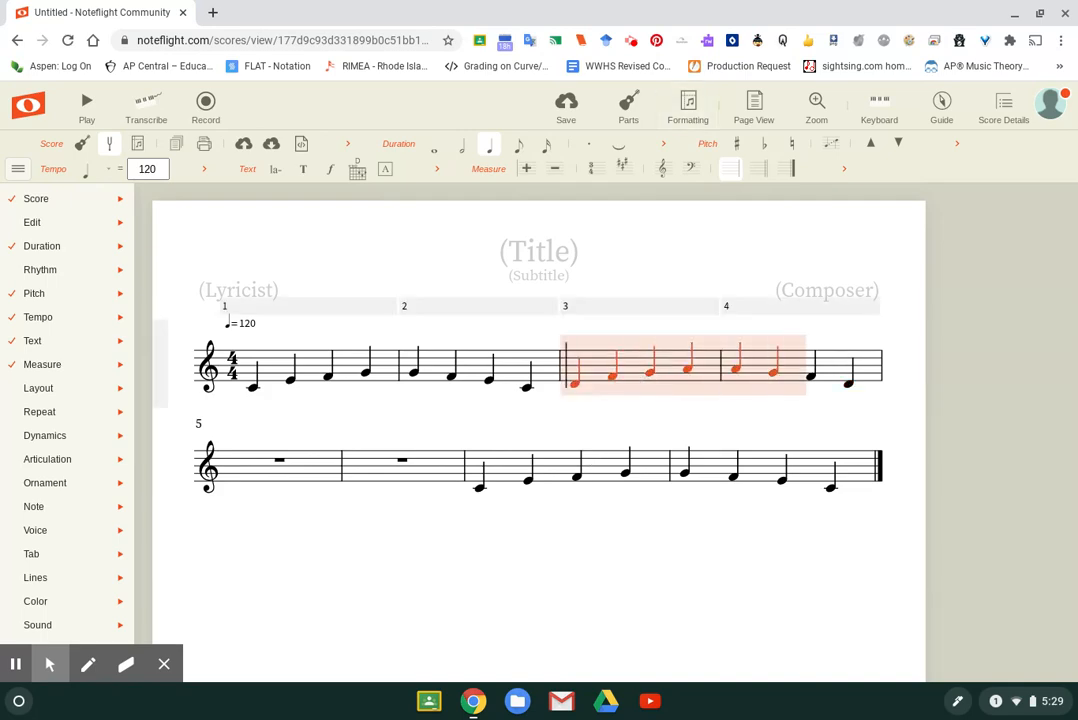
{"action": "key", "text": "r"}
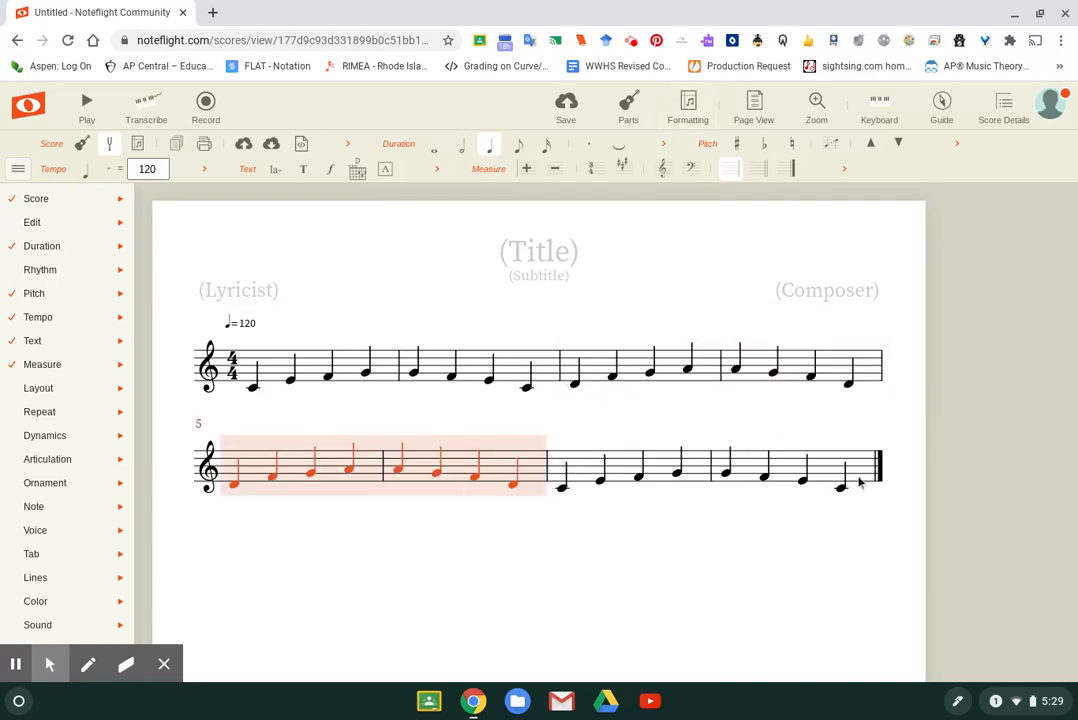
{"action": "left_click", "coordinate": [1000, 477]}
Play the score back from the first note of measure 1
{"action": "left_click", "coordinate": [252, 386]}
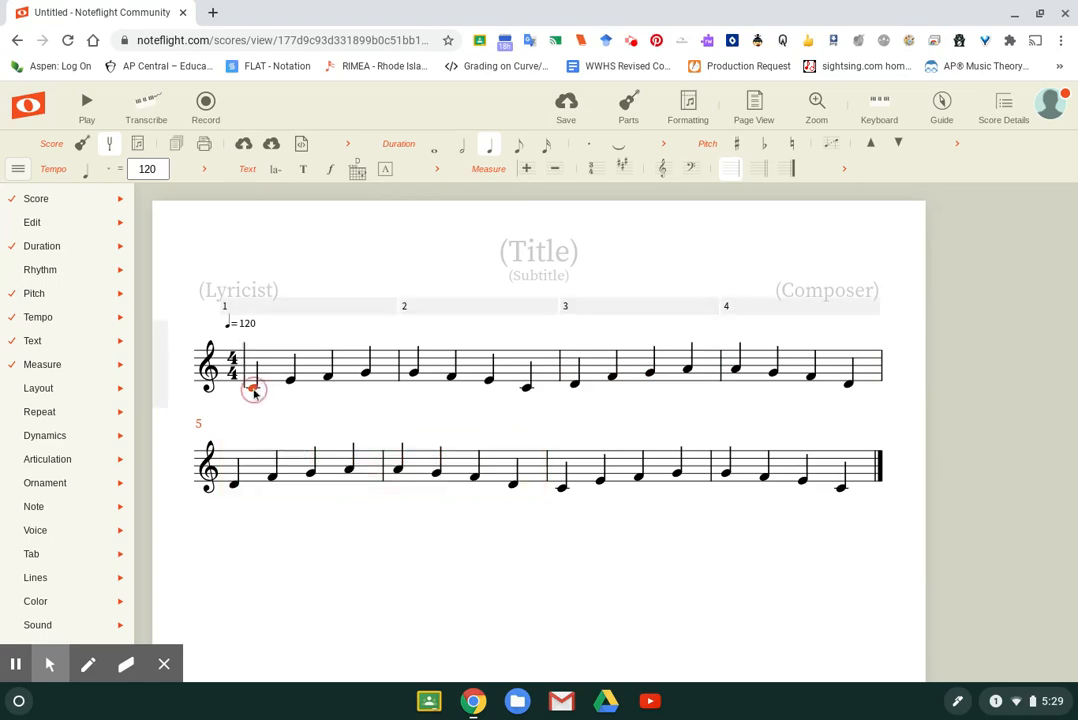
{"action": "left_click", "coordinate": [22, 171]}
{"action": "left_click", "coordinate": [20, 170]}
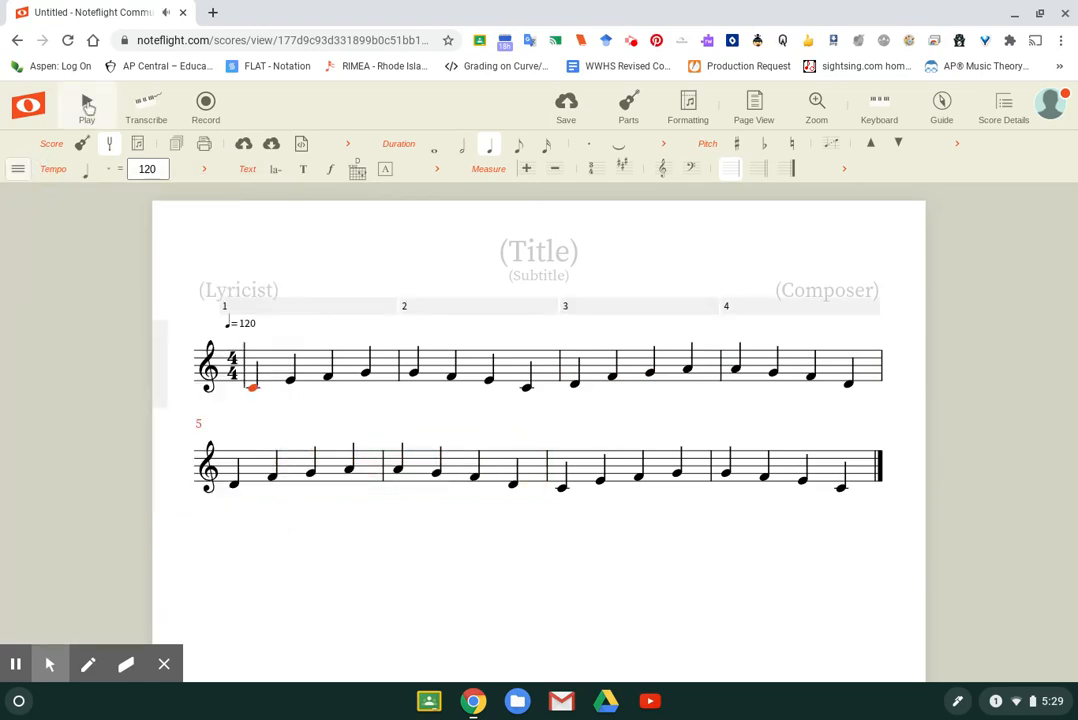
{"action": "left_click", "coordinate": [87, 102]}
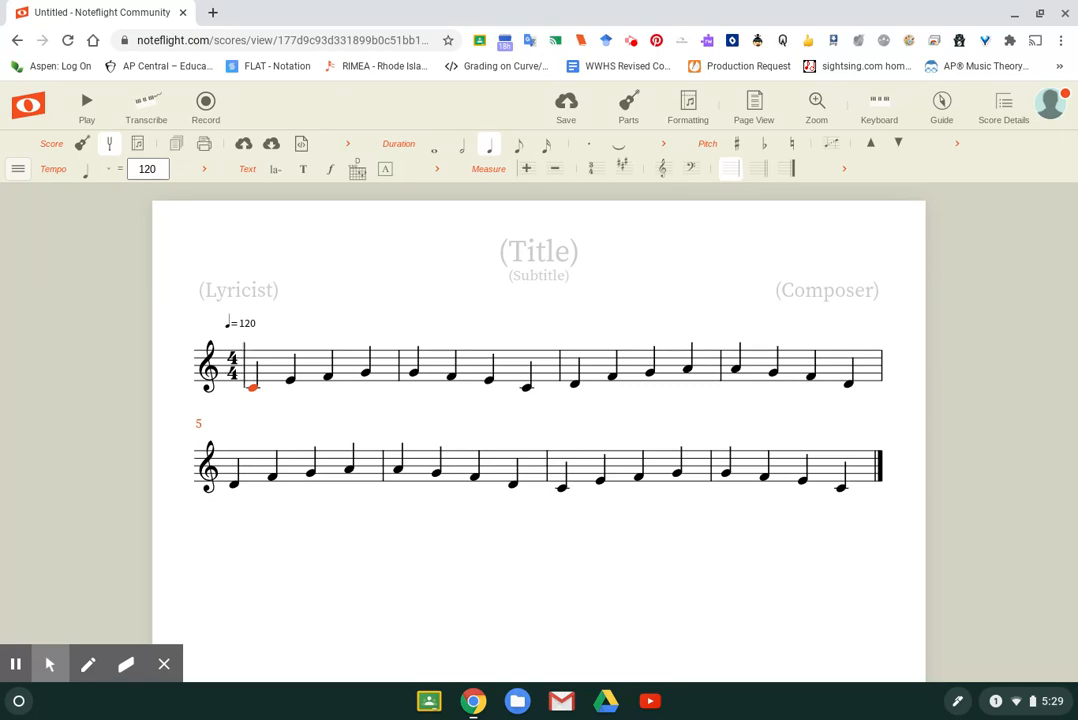
Set the tempo of the entire score to 72 and play back the opening measures briefly
{"action": "key", "text": "ctrl+a"}
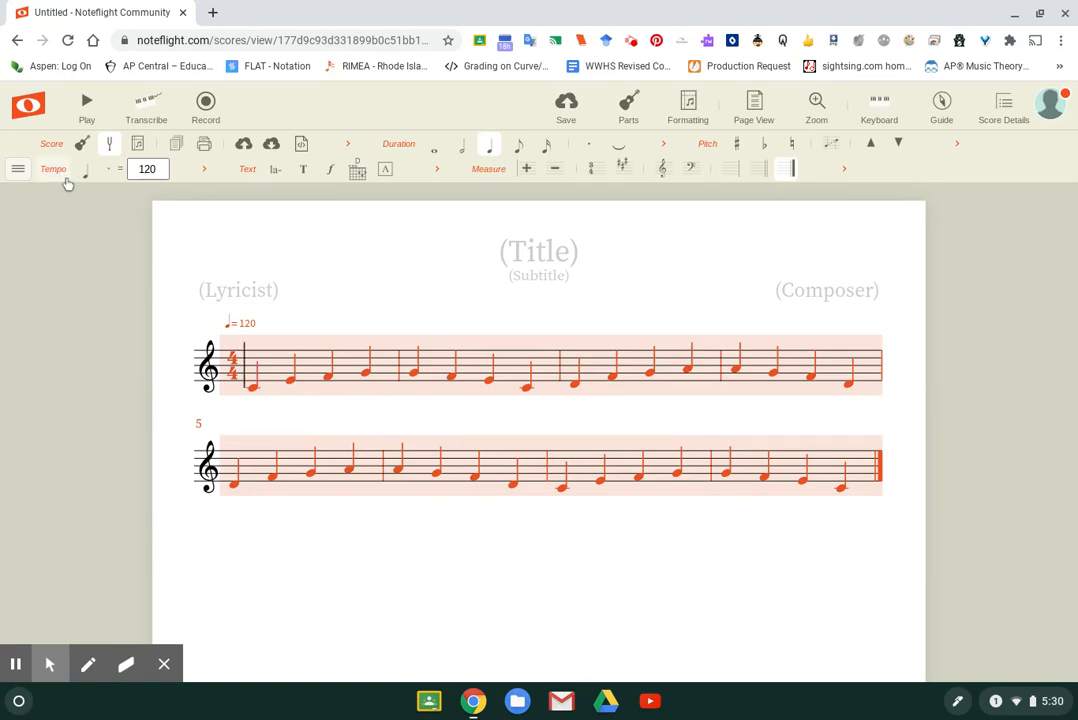
{"action": "left_click", "coordinate": [18, 169]}
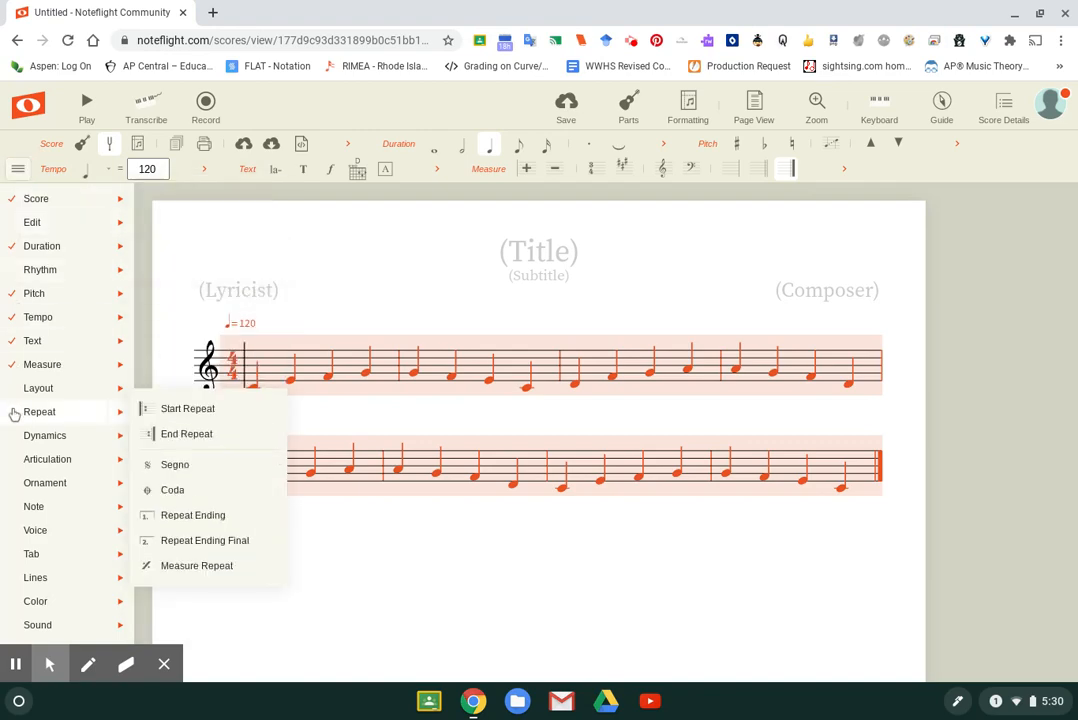
{"action": "mouse_move", "coordinate": [45, 326]}
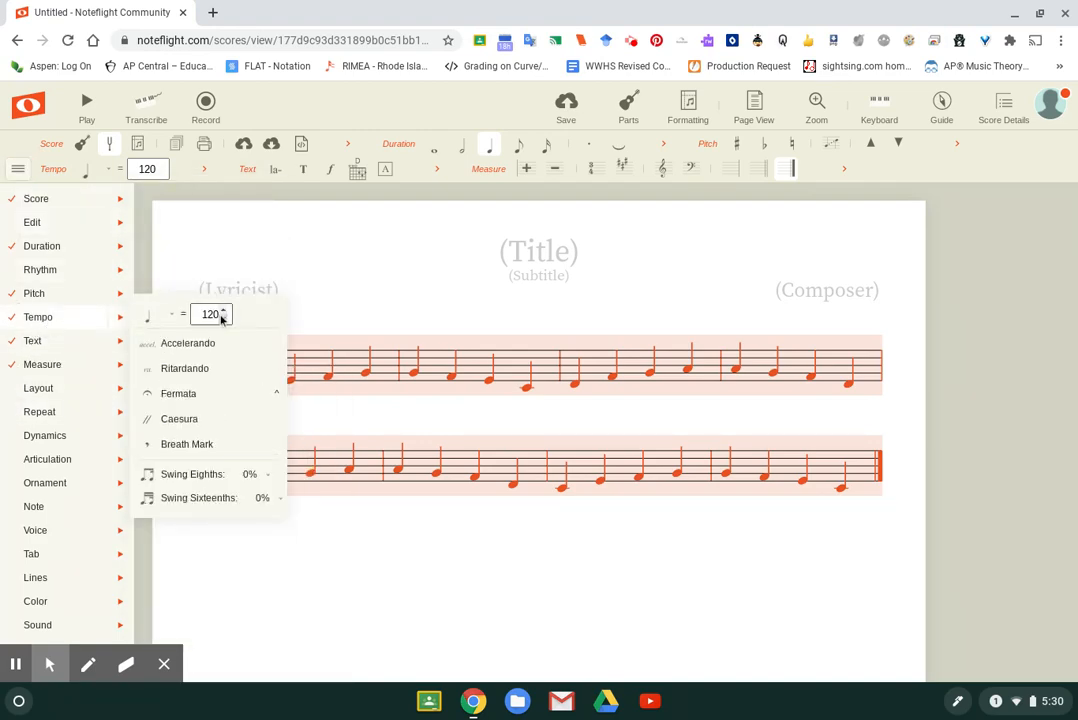
{"action": "left_click", "coordinate": [148, 169]}
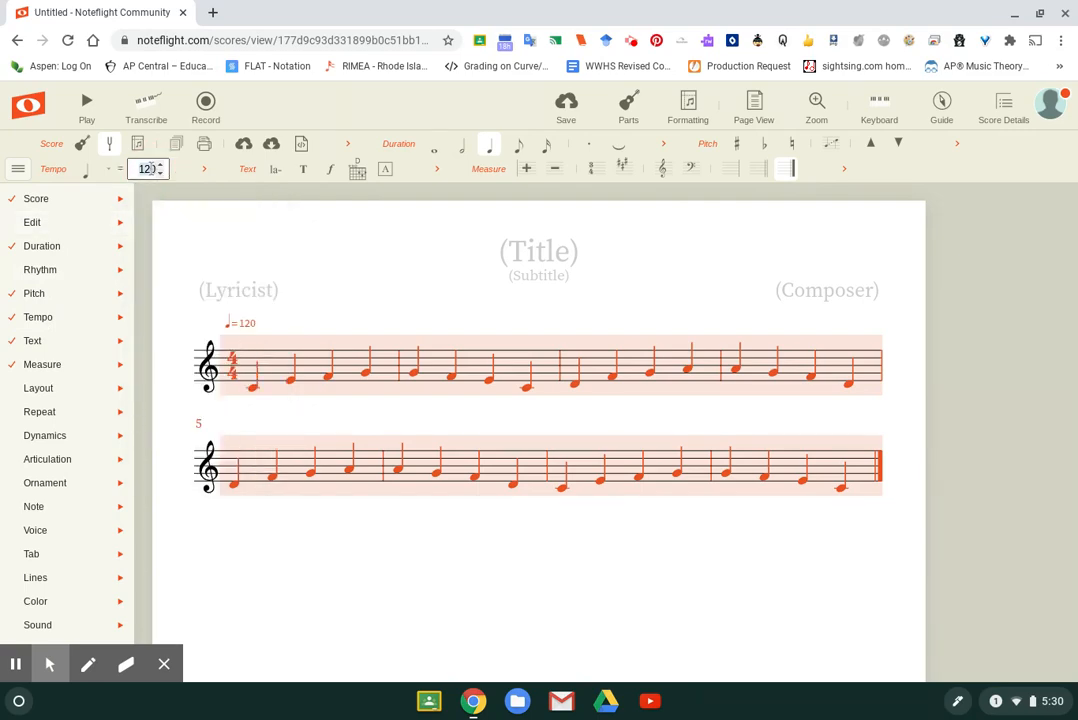
{"action": "double_click", "coordinate": [150, 169]}
{"action": "type", "text": "72"}
{"action": "left_click", "coordinate": [318, 267]}
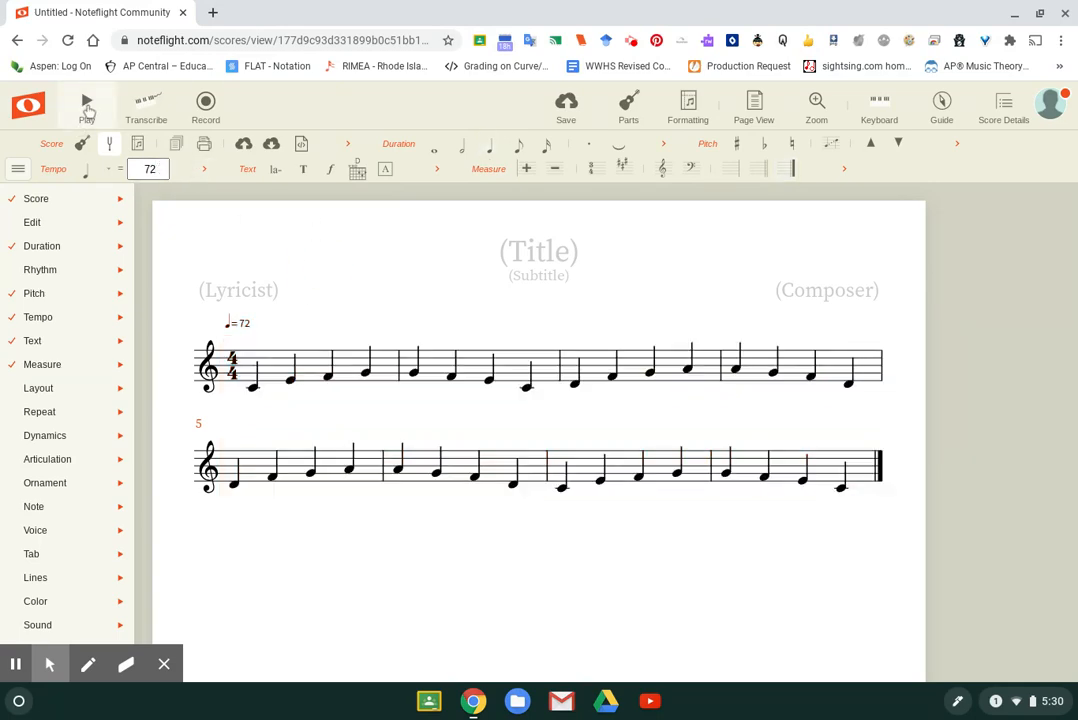
{"action": "left_click", "coordinate": [87, 100]}
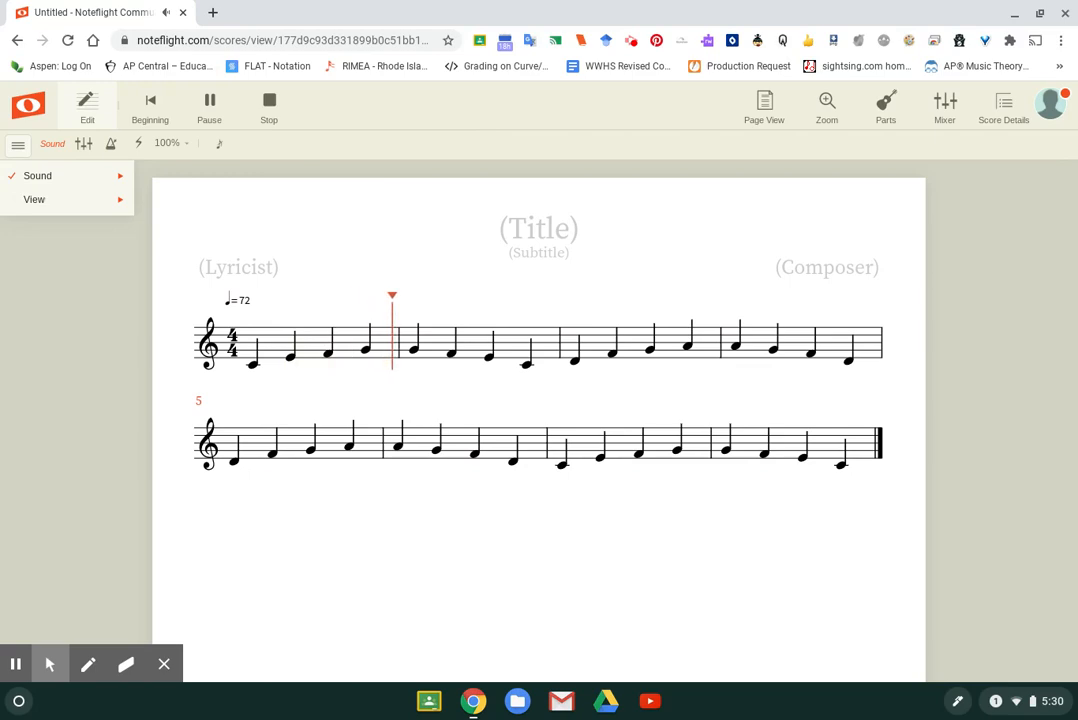
{"action": "left_click", "coordinate": [285, 118]}
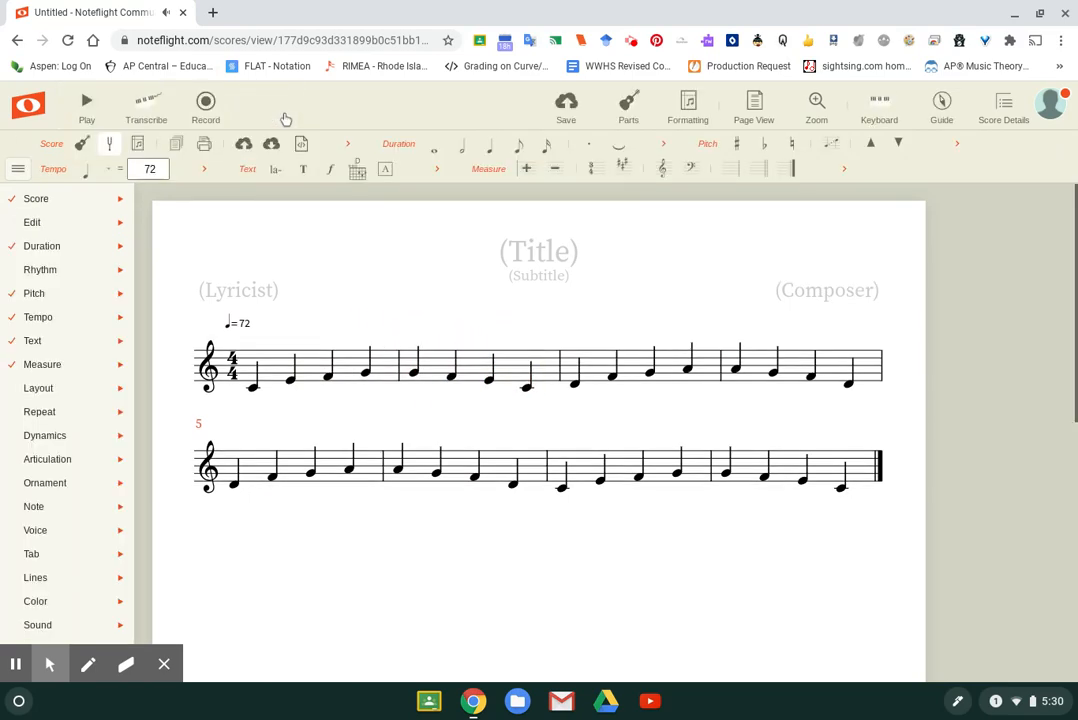
Change the tempo of the entire score to 148 and play back the opening measures briefly
{"action": "left_click", "coordinate": [278, 362]}
{"action": "key", "text": "ctrl+a"}
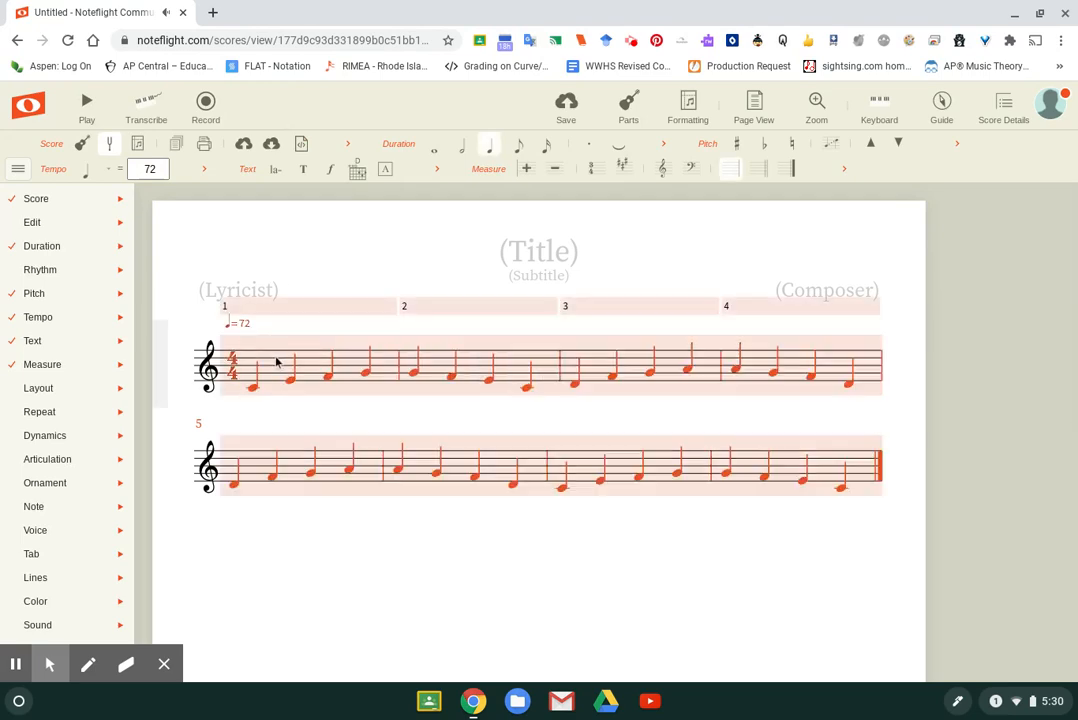
{"action": "double_click", "coordinate": [150, 170]}
{"action": "type", "text": "148"}
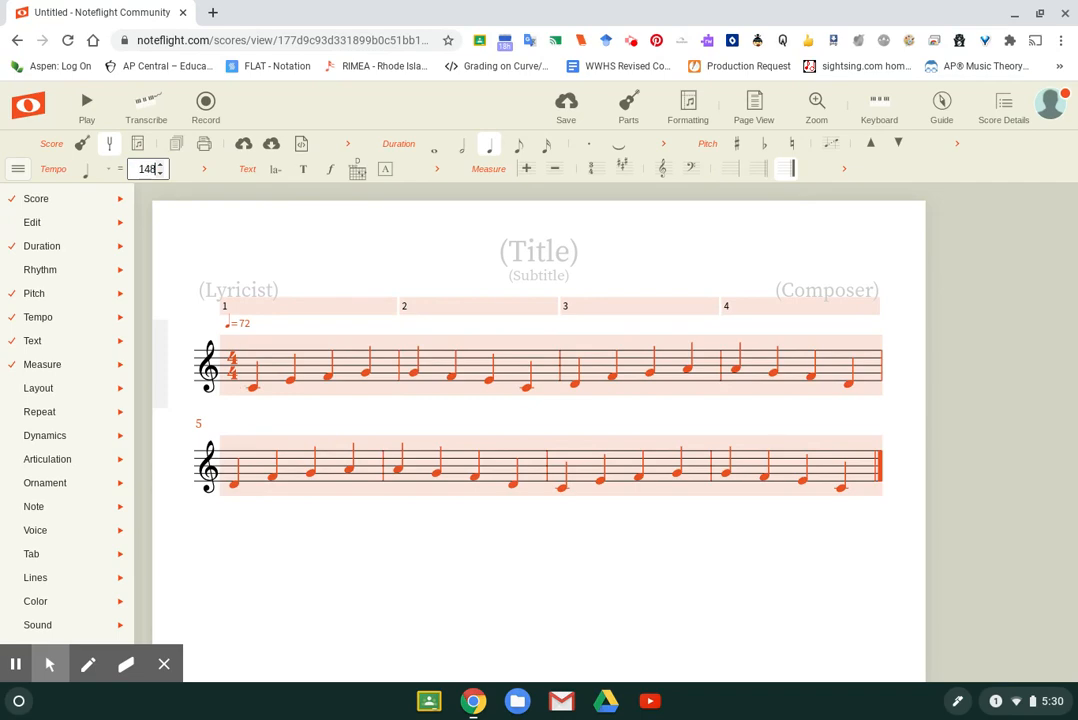
{"action": "left_click", "coordinate": [224, 235]}
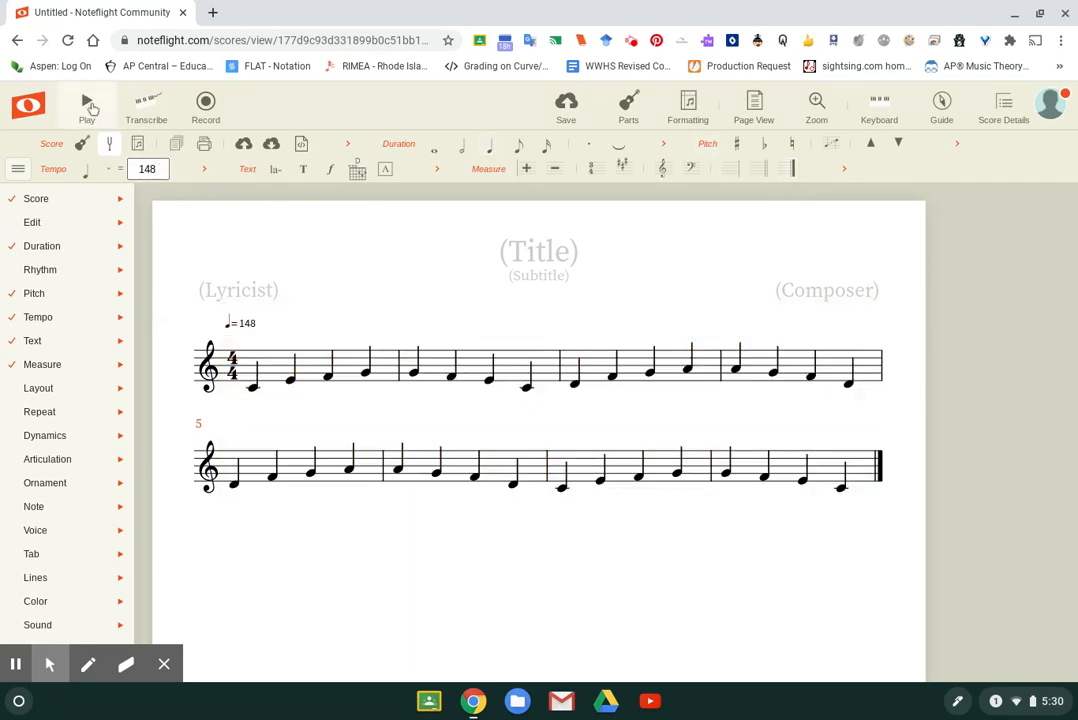
{"action": "left_click", "coordinate": [86, 104]}
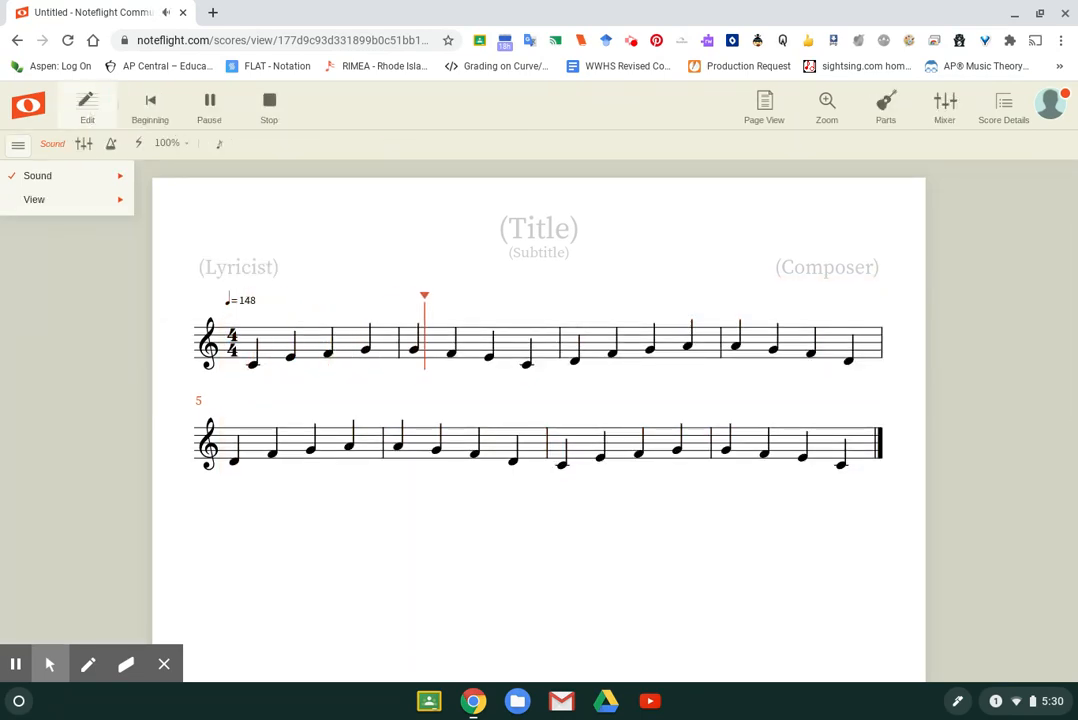
{"action": "left_click", "coordinate": [287, 116]}
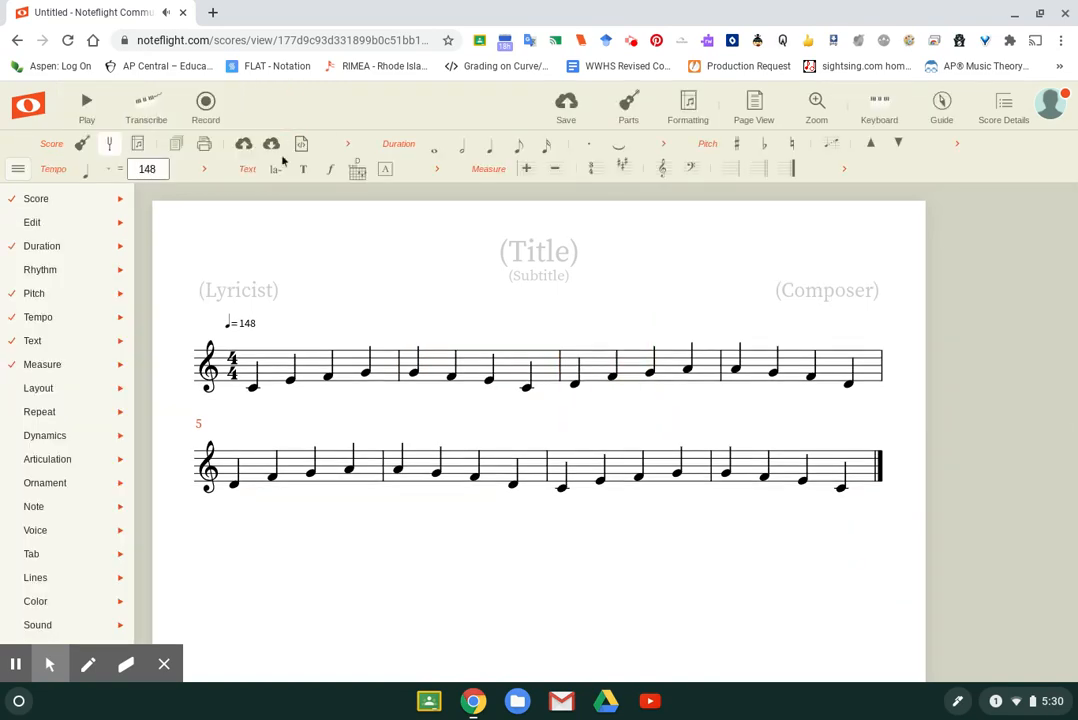
Set the tempo of the entire score back to 120 and clear the selection
{"action": "left_click", "coordinate": [281, 368]}
{"action": "key", "text": "ctrl+a"}
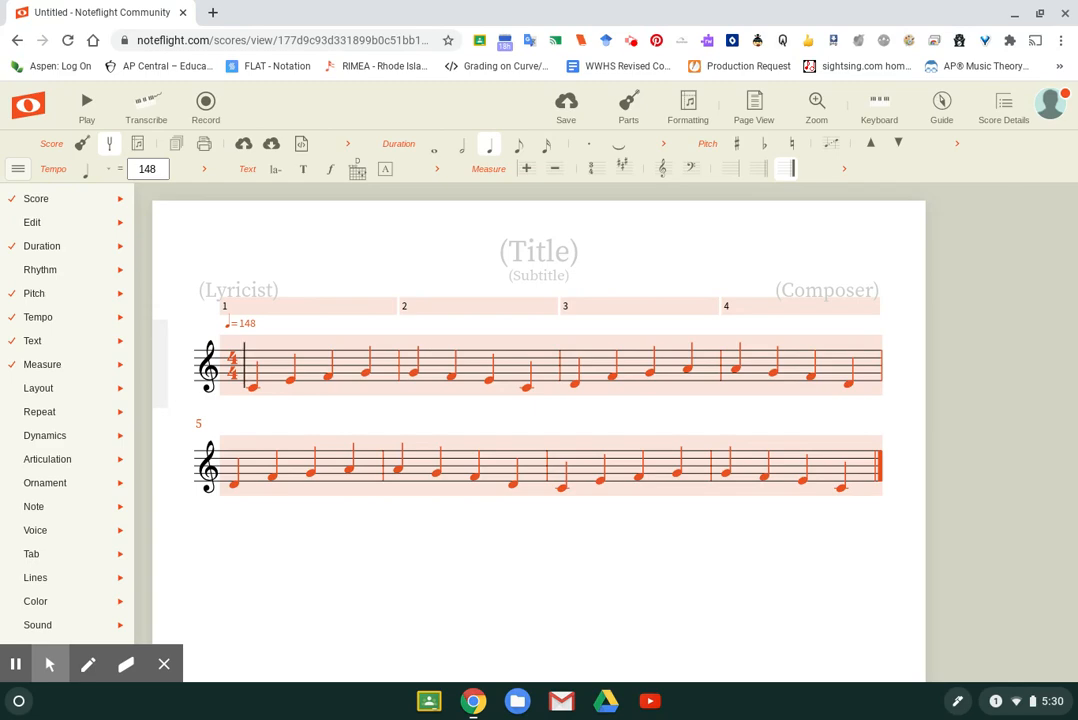
{"action": "left_click", "coordinate": [150, 170]}
{"action": "double_click", "coordinate": [150, 170]}
{"action": "type", "text": "120"}
{"action": "key", "text": "Return"}
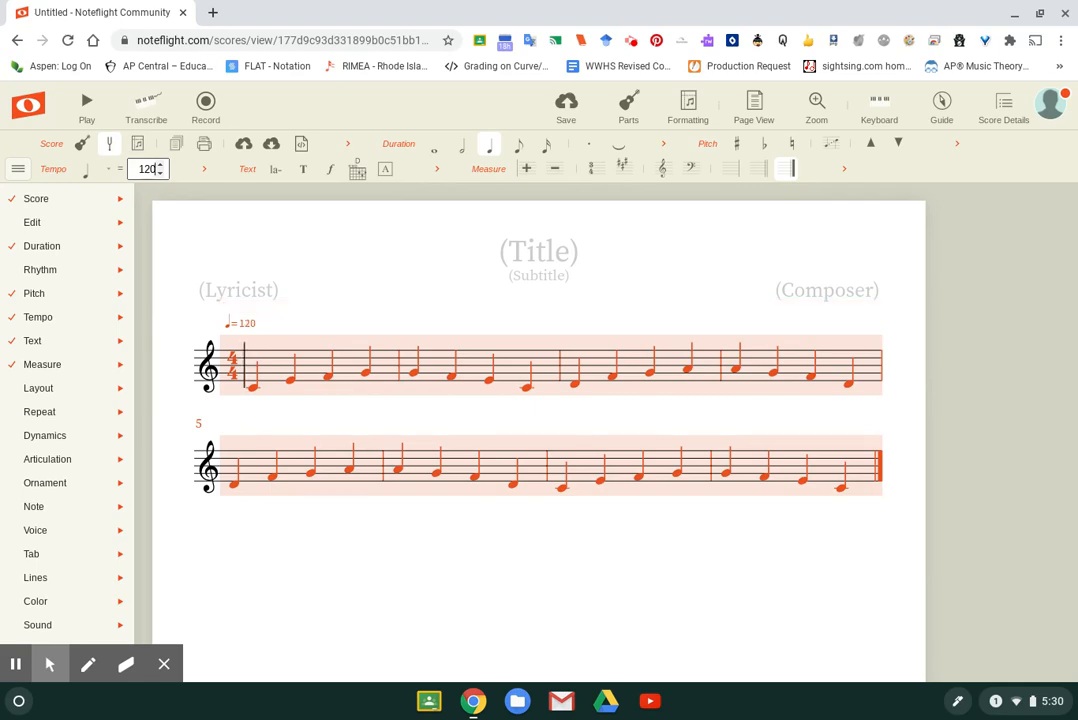
{"action": "left_click", "coordinate": [313, 274]}
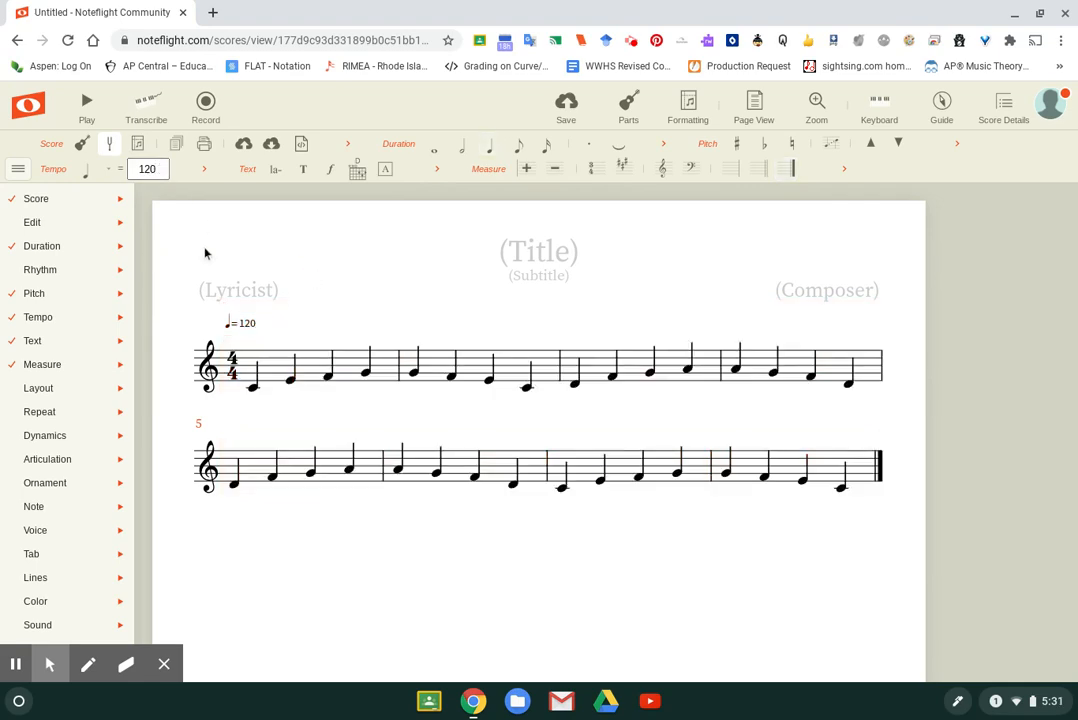